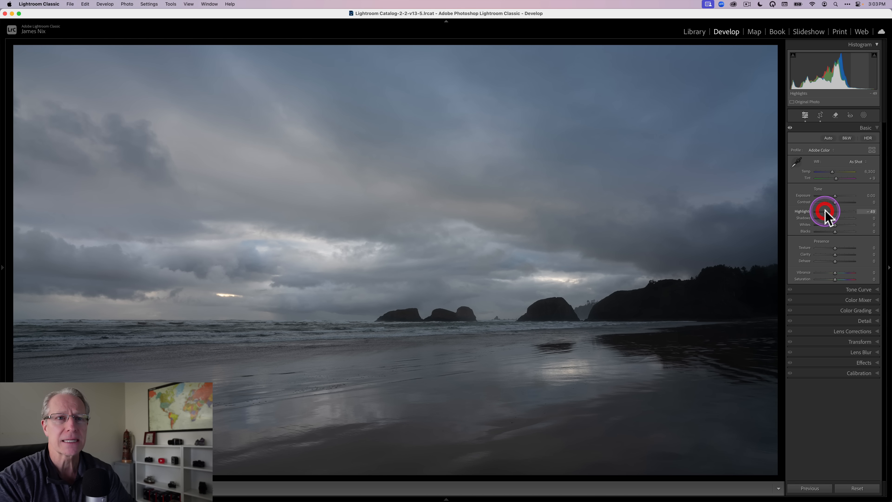
Raise the photo's Shadows to +72 and Contrast to +35.
left_click_drag(835, 218, 850, 218)
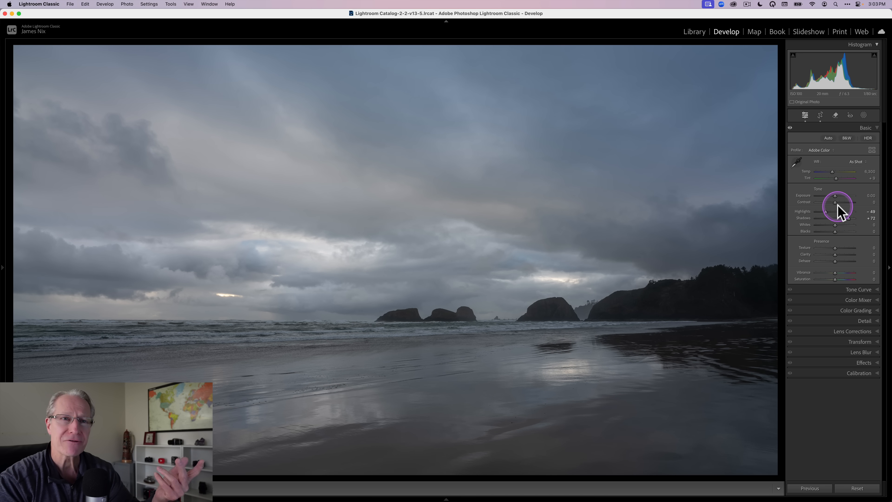
left_click_drag(835, 203, 842, 203)
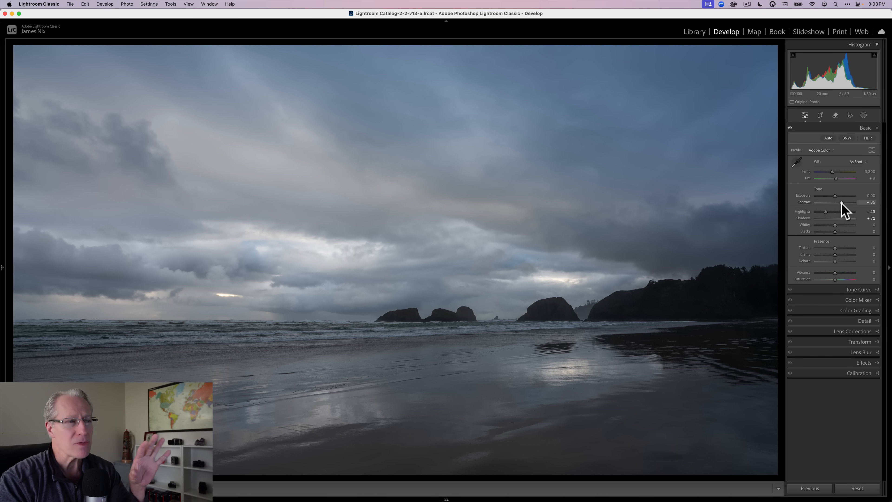
left_click_drag(841, 203, 842, 203)
Warm the photo's white balance temperature slightly and compare the edit with the original version.
left_click(835, 171)
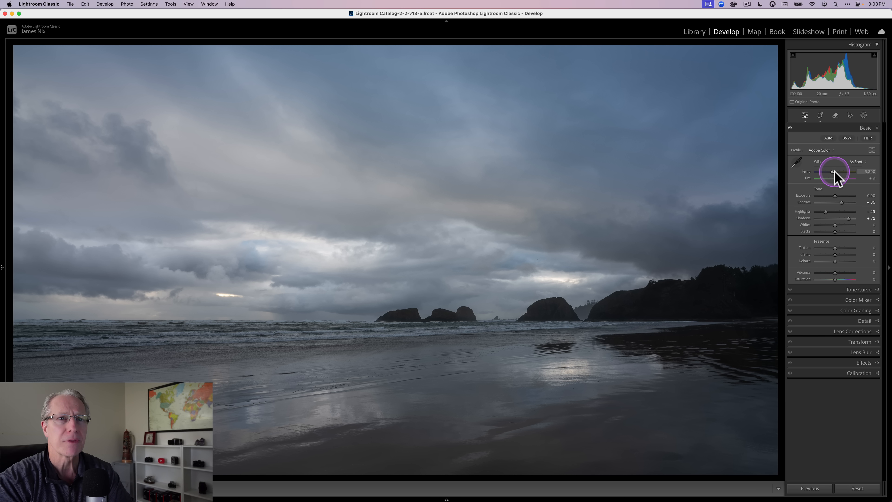
left_click_drag(834, 172, 835, 173)
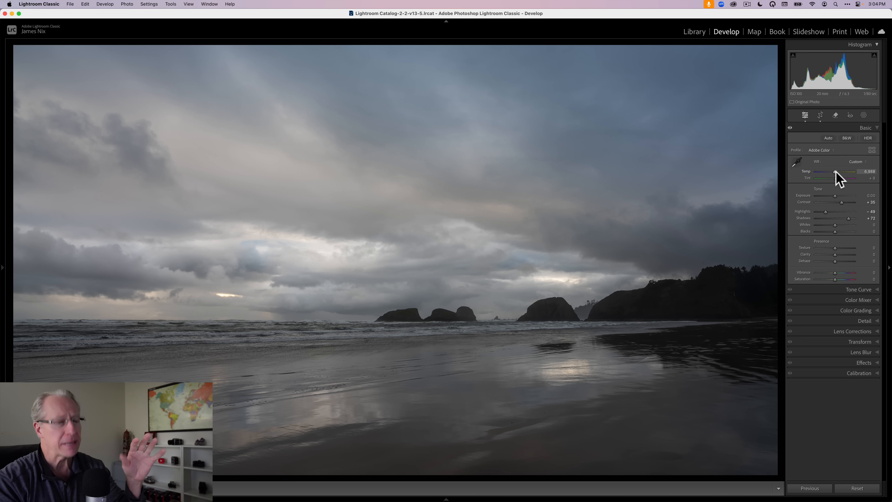
key("backslash")
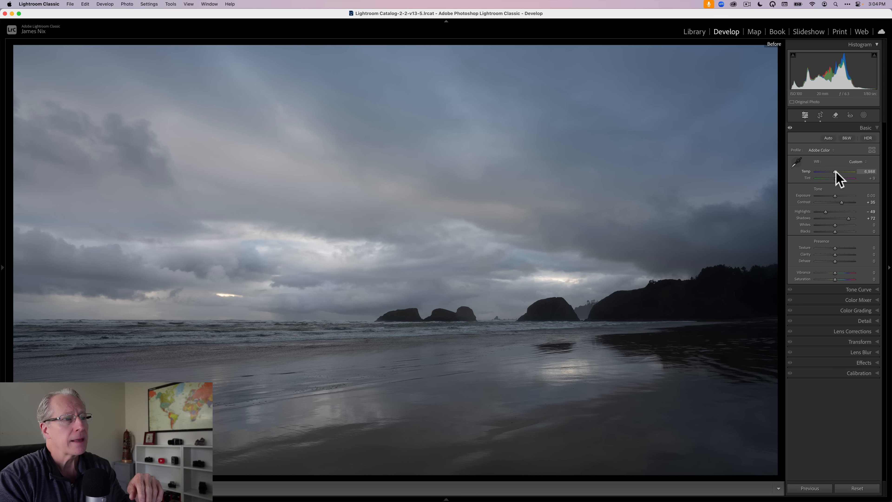
key("backslash")
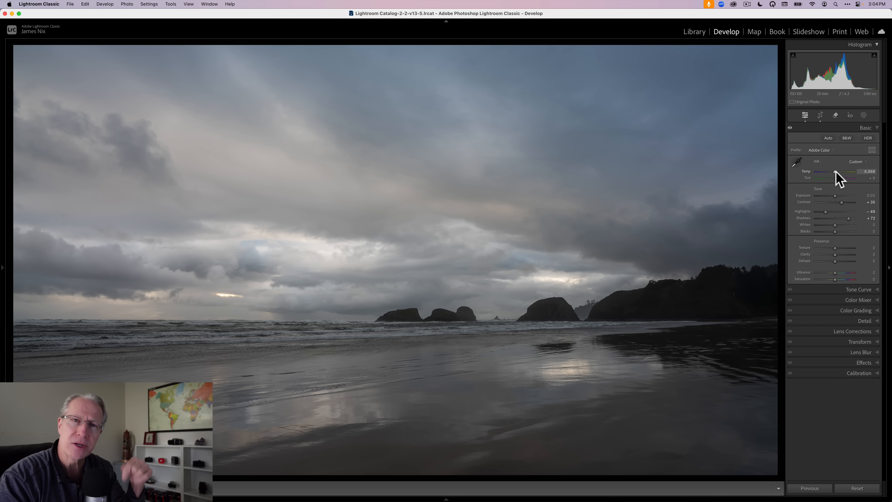
Start a new Luminance Range mask on the photo.
left_click(855, 122)
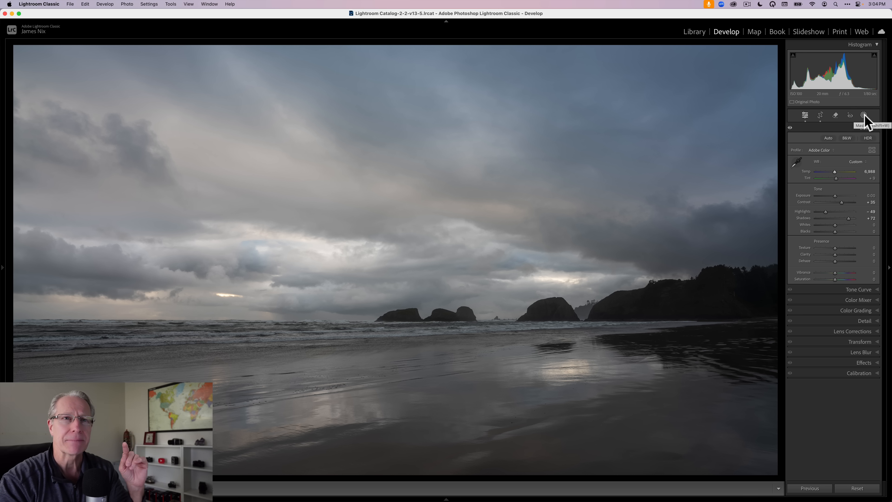
left_click(864, 116)
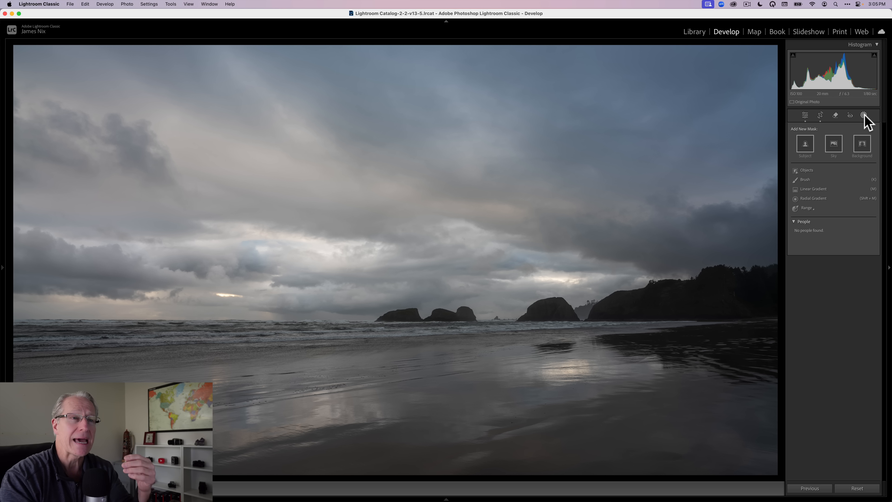
left_click(814, 206)
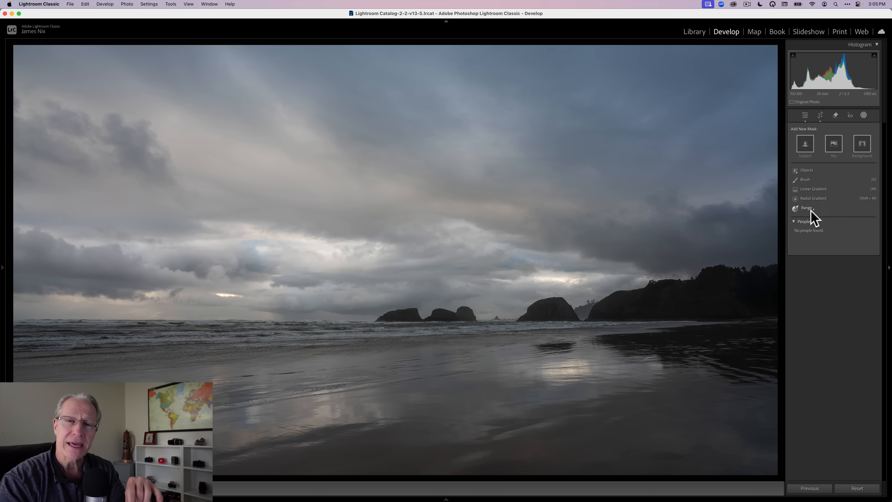
left_click(811, 210)
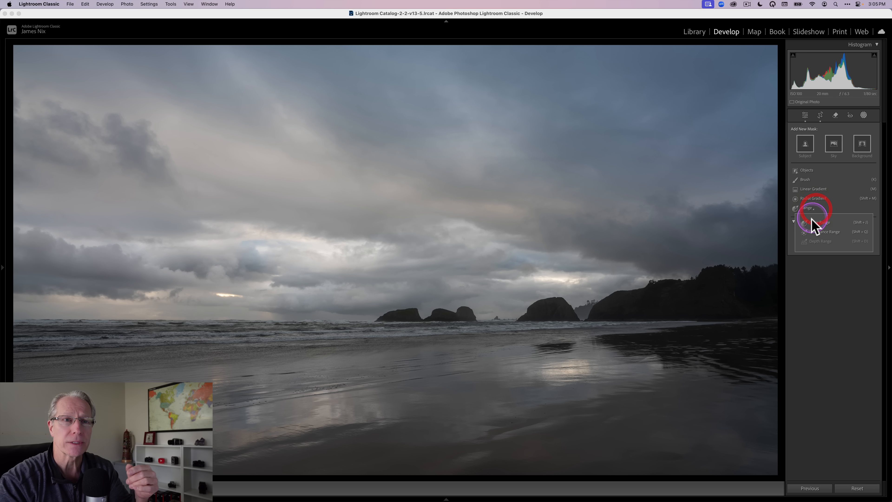
left_click(811, 231)
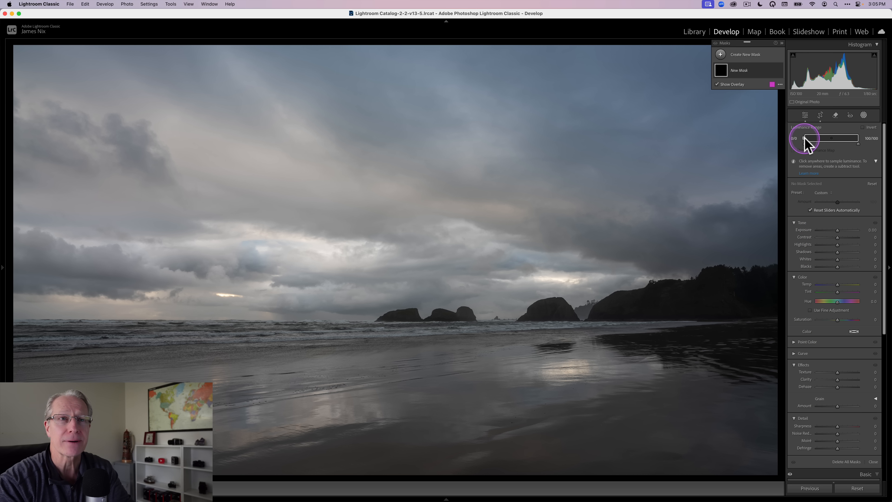
Limit the mask to the brighter tones, with the luminance range starting at 75 and its lower falloff at 17.
left_click_drag(804, 138, 844, 138)
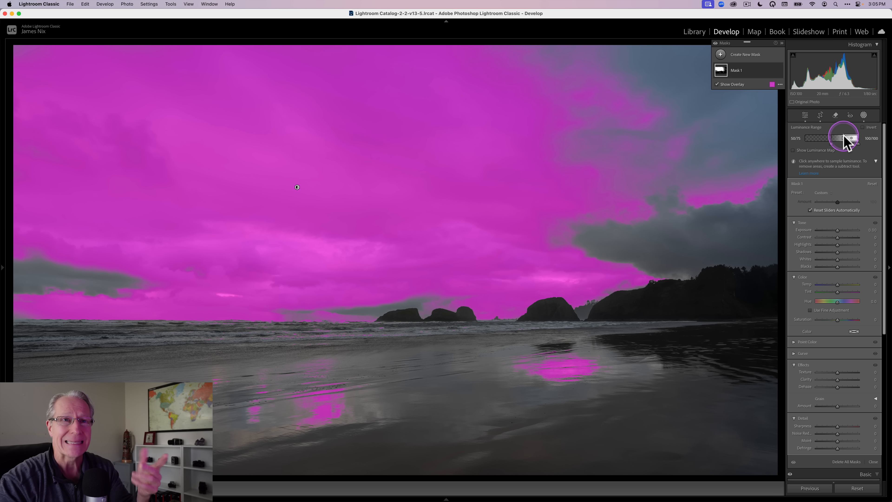
left_click_drag(832, 144, 814, 143)
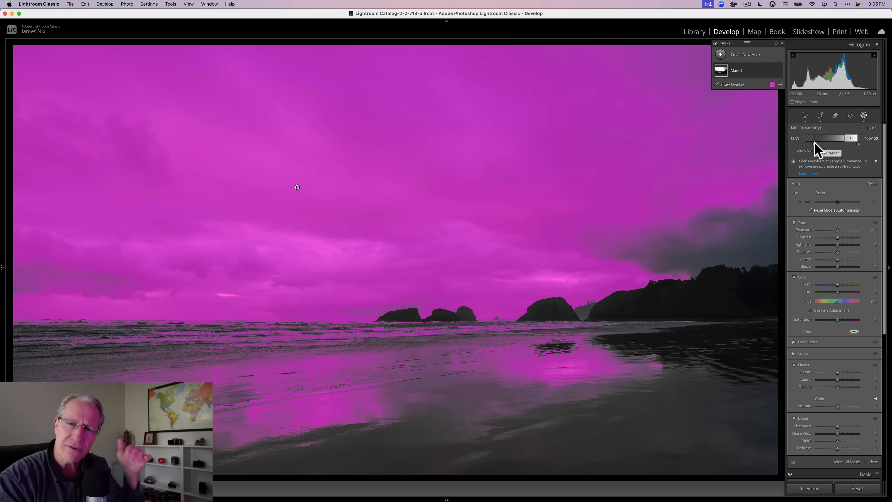
left_click(823, 145)
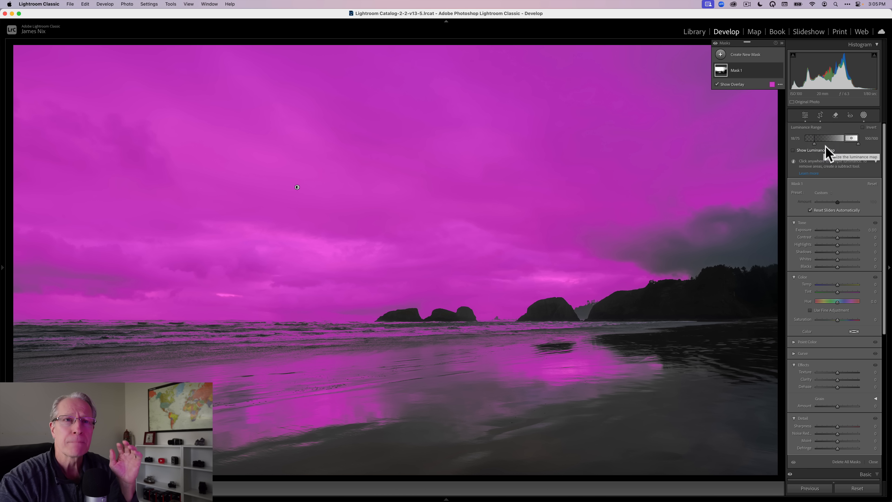
left_click(834, 143)
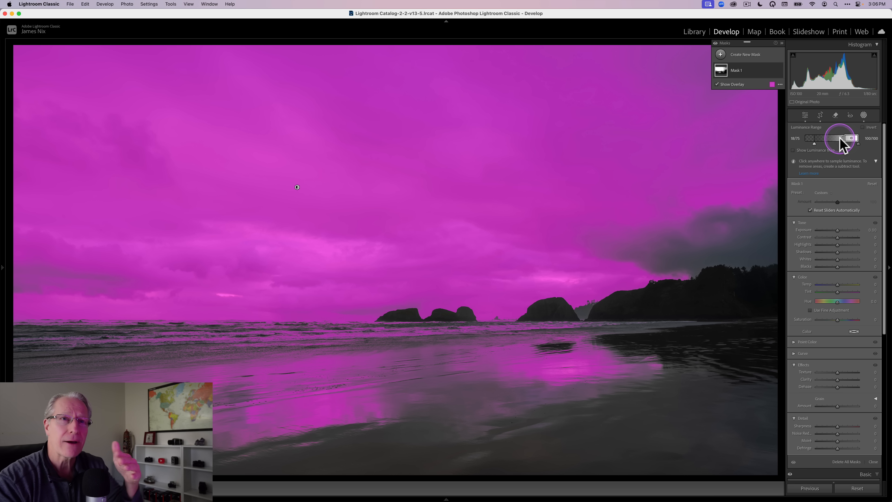
left_click_drag(813, 143, 843, 144)
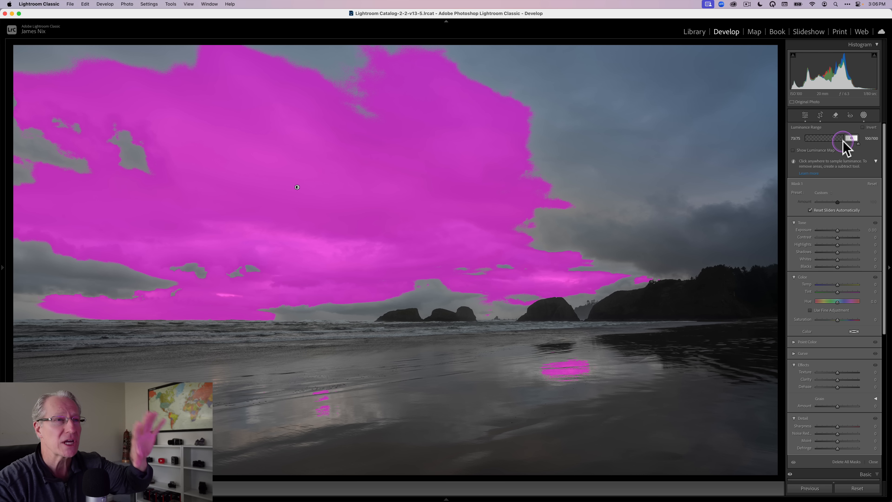
left_click_drag(842, 140, 811, 143)
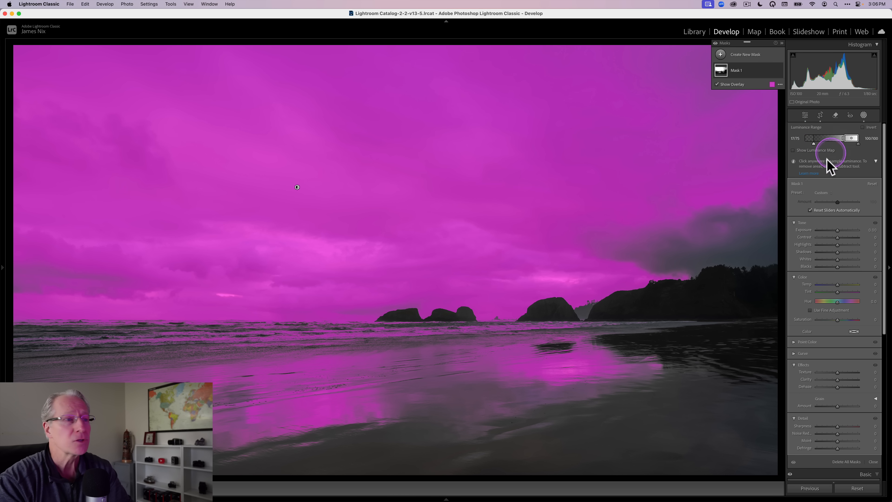
Warm the luminance-masked areas with Temp 20, Tint 22 and Saturation 38.
left_click_drag(837, 283, 839, 283)
left_click_drag(840, 283, 842, 292)
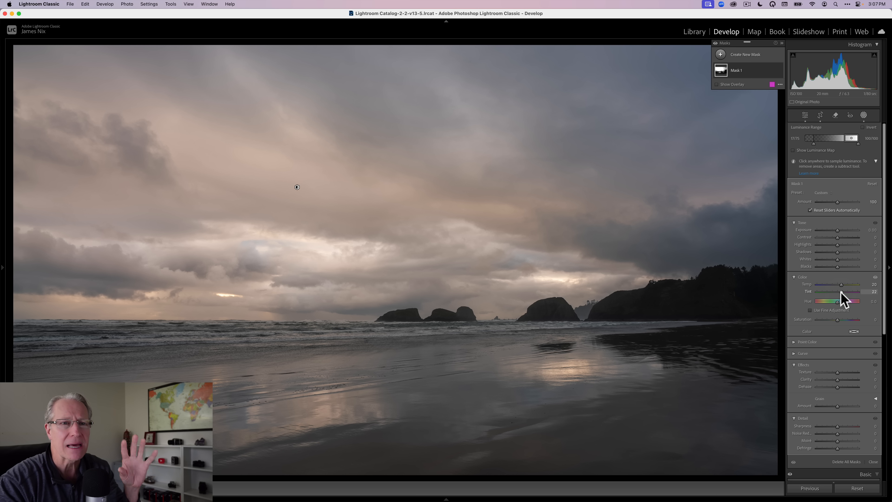
left_click(833, 302)
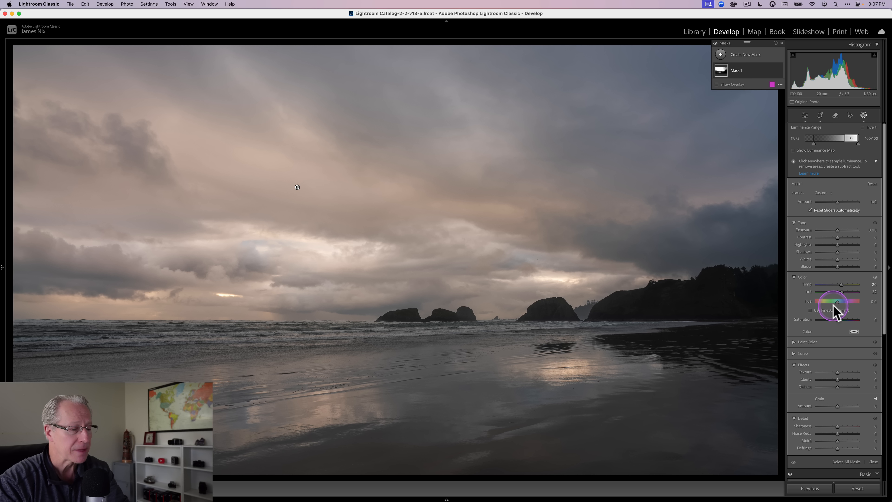
left_click_drag(835, 318, 844, 319)
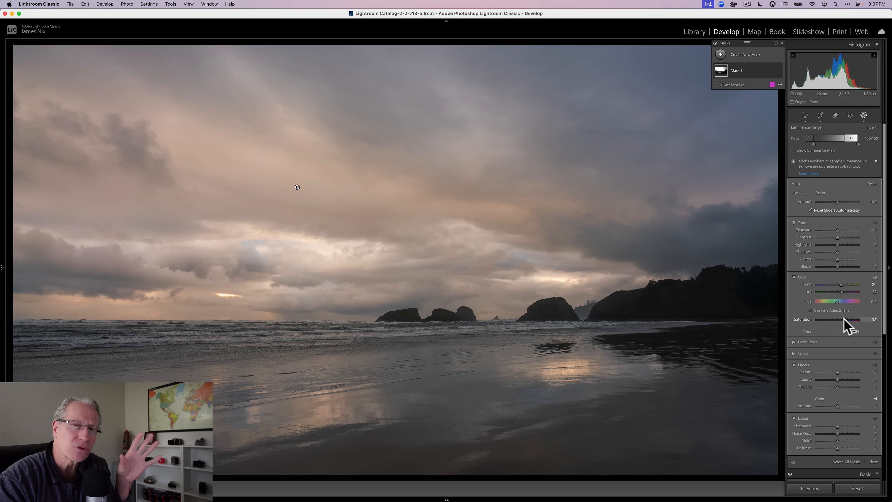
Hide and show the luminance mask to compare the photo with and without its color changes.
mouse_move(773, 73)
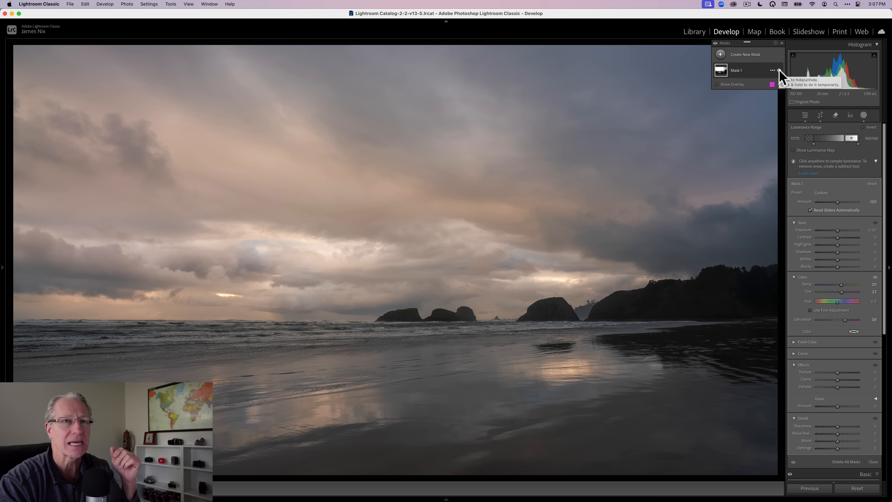
left_click(779, 70)
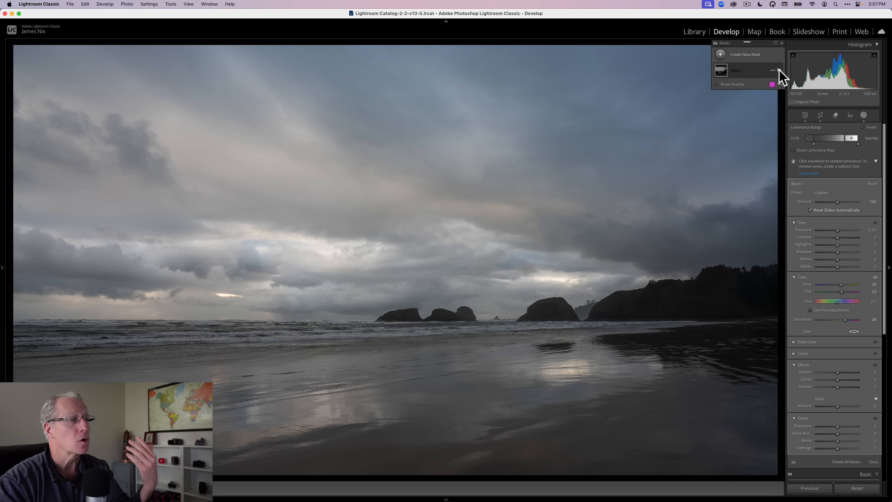
left_click(779, 71)
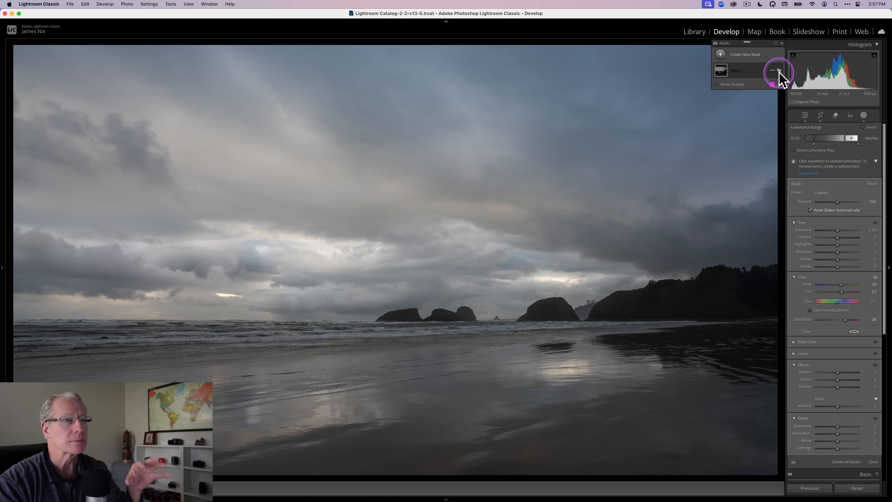
left_click(779, 70)
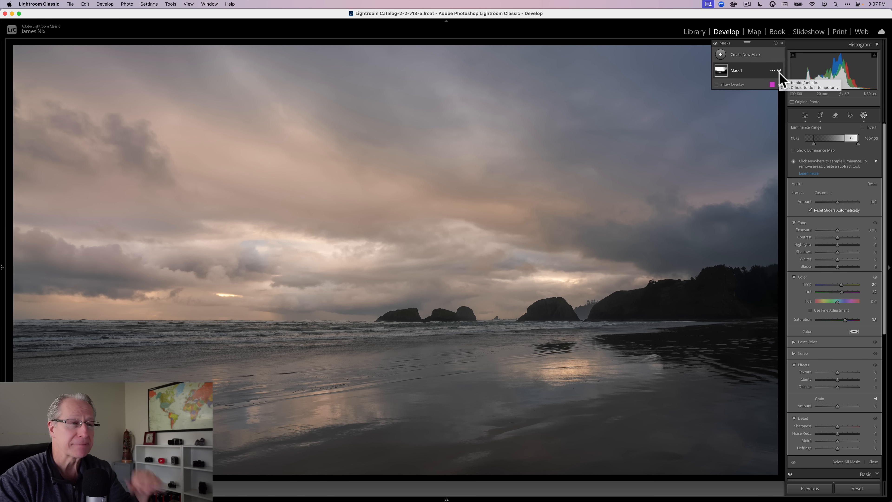
Create a Color Range mask sampled from the warm clouds in the middle of the sky.
left_click(720, 54)
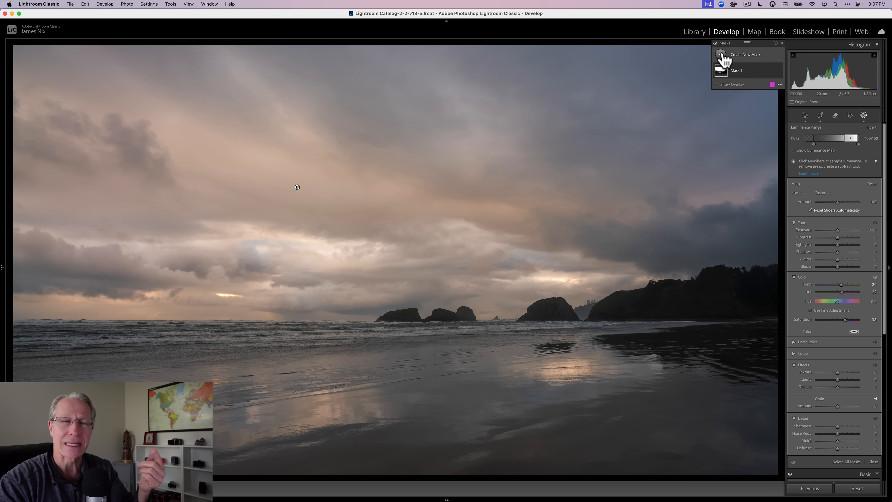
left_click(721, 55)
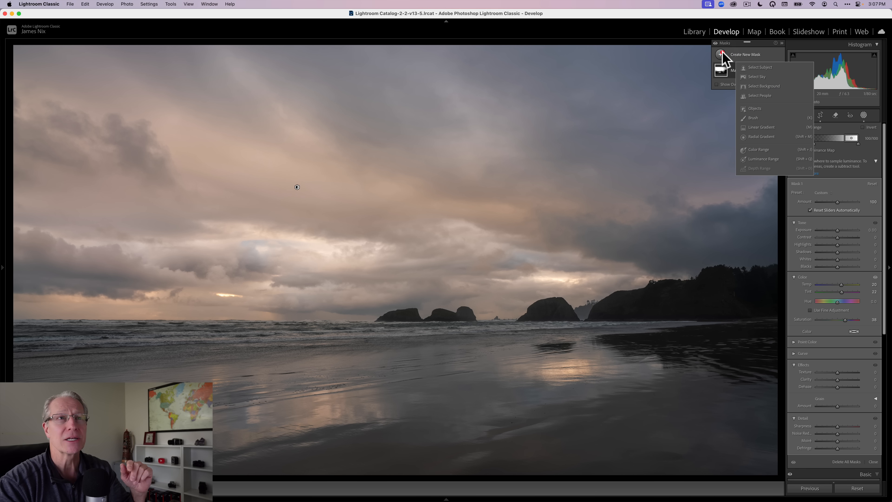
left_click(759, 150)
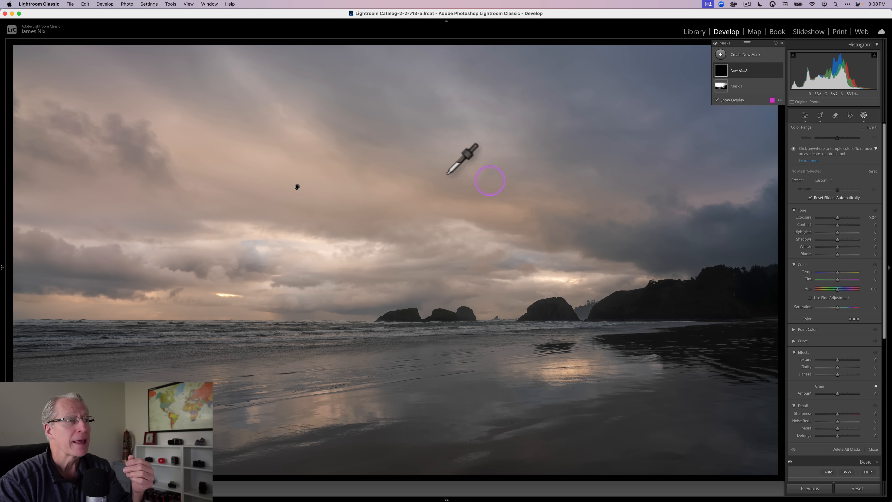
left_click(350, 165)
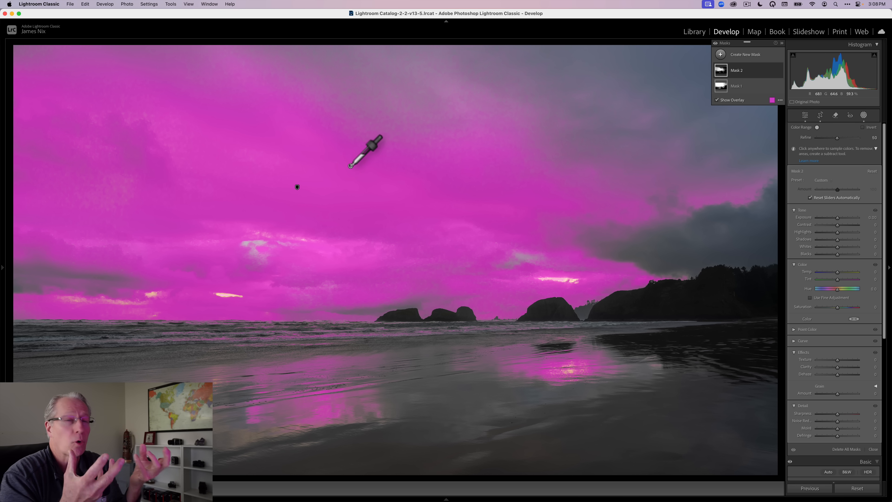
left_click(615, 207)
left_click(835, 149)
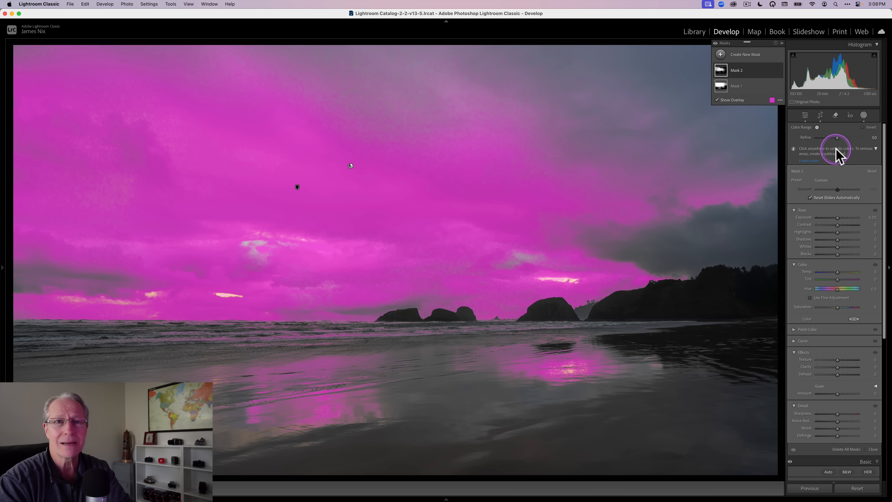
Set the color range mask's Temp to 4 and Saturation to 30.
left_click(834, 271)
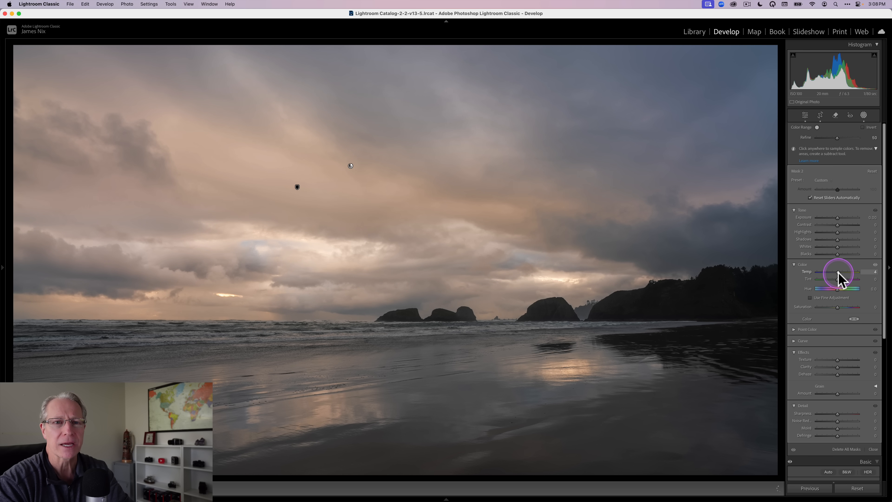
left_click(835, 304)
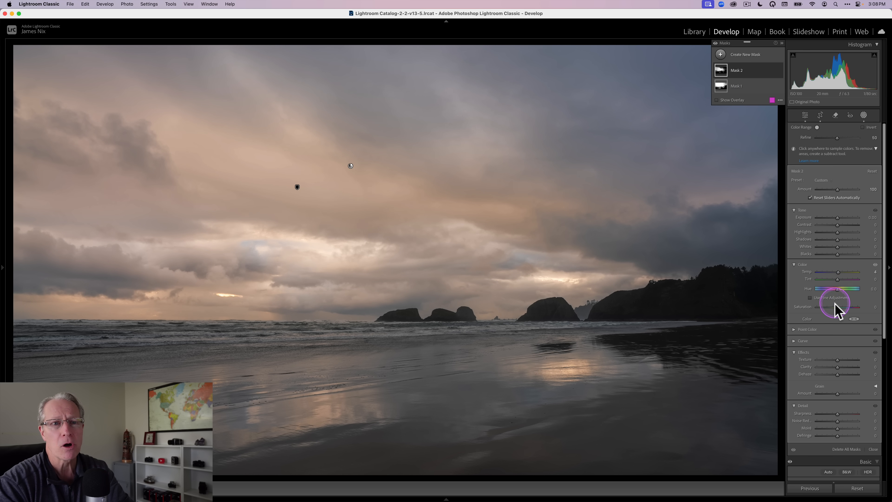
left_click_drag(835, 305, 844, 311)
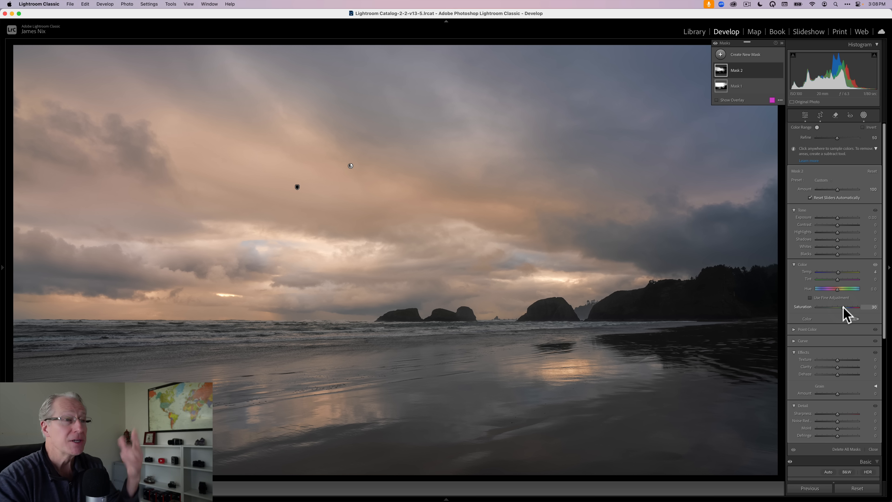
Turn all masks off and on again to compare the photo with and without the masked color.
left_click(715, 43)
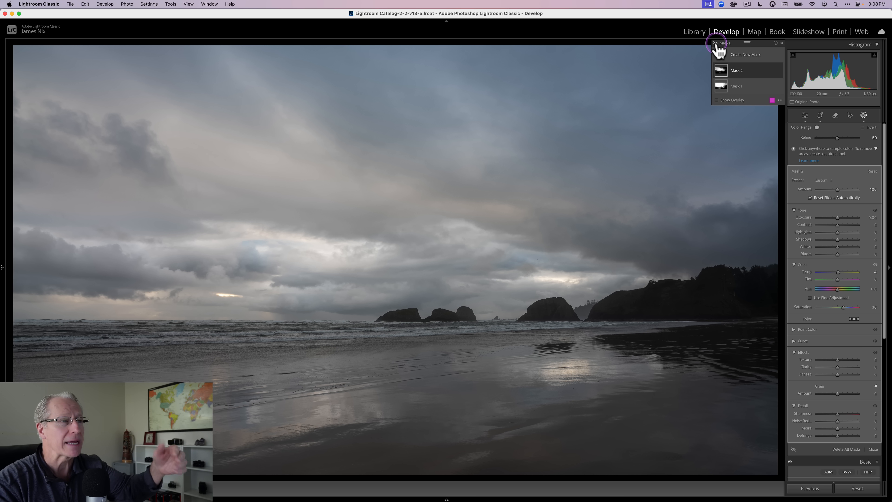
left_click(715, 43)
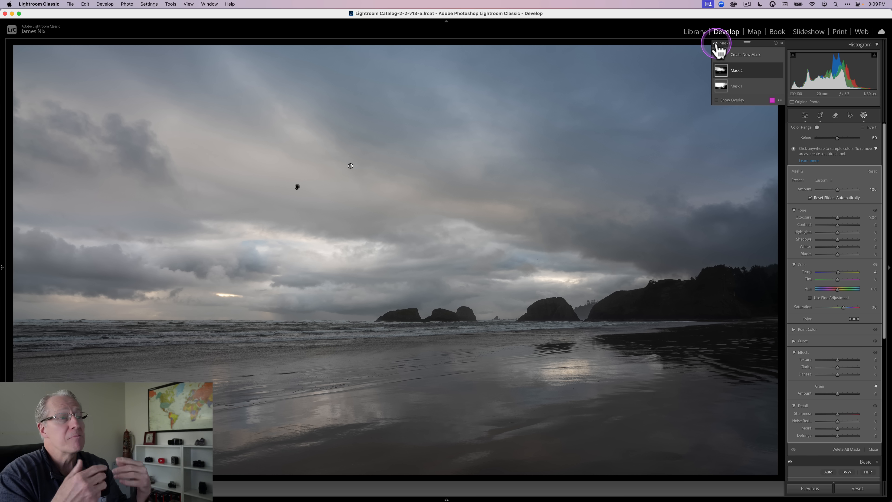
left_click(715, 43)
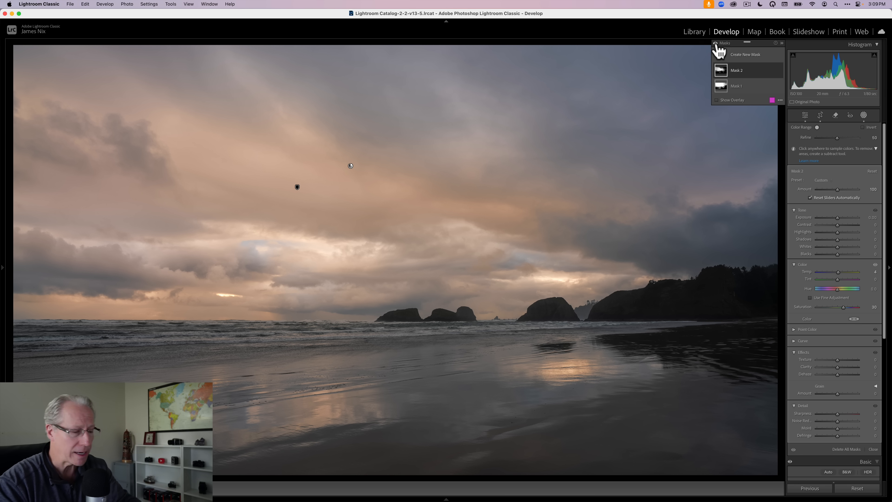
In Calibration, set the Blue Primary Saturation to +20 and Hue to -53, and compare the photo with Calibration off and on.
left_click(863, 115)
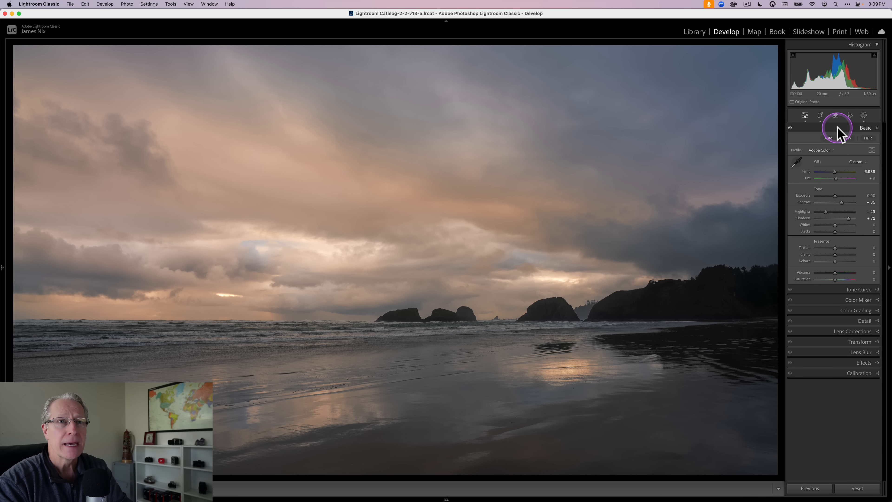
left_click(837, 127)
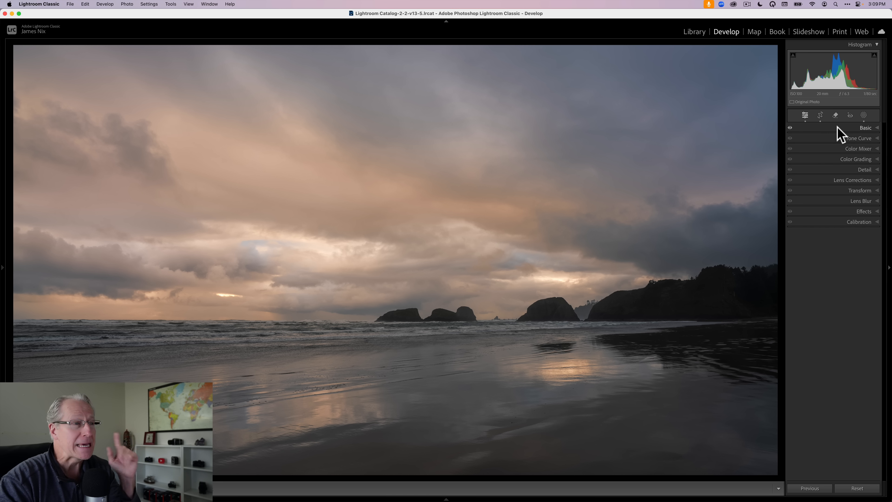
mouse_move(840, 205)
left_mouse_down()
mouse_move(834, 230)
mouse_move(834, 221)
left_mouse_up()
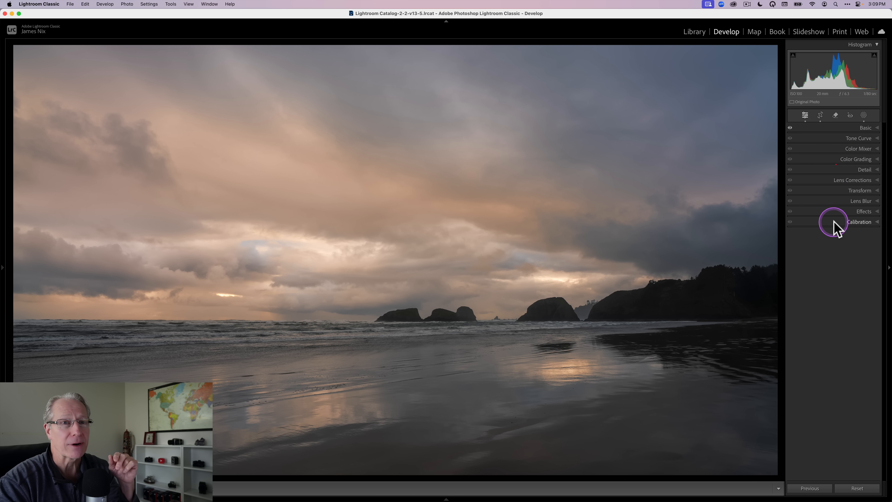
left_click(833, 222)
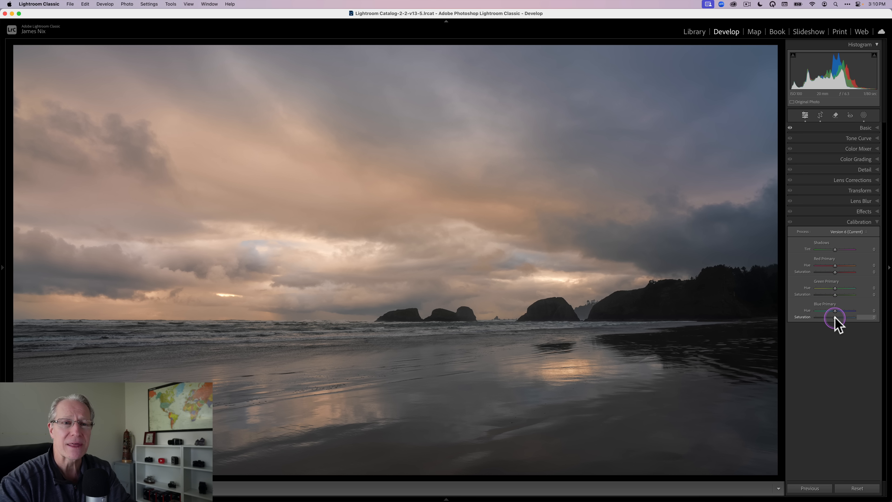
left_click_drag(835, 317, 838, 318)
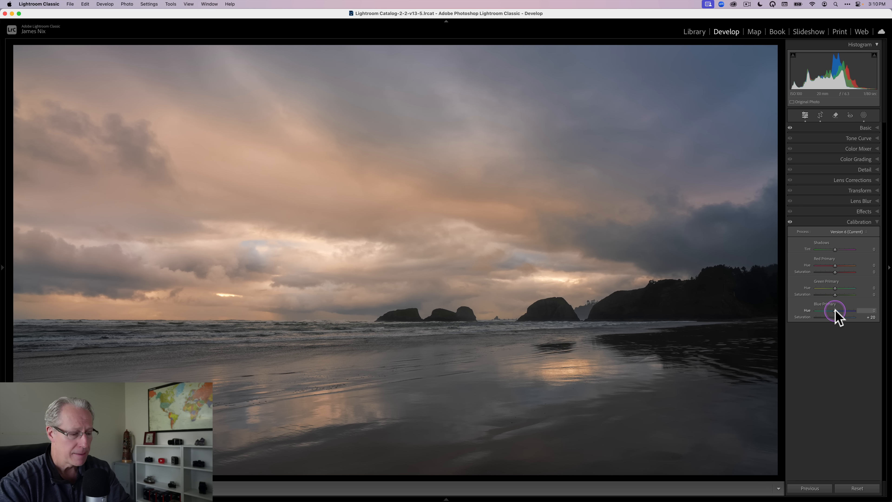
mouse_move(835, 311)
left_mouse_down()
mouse_move(849, 311)
mouse_move(824, 310)
left_mouse_up()
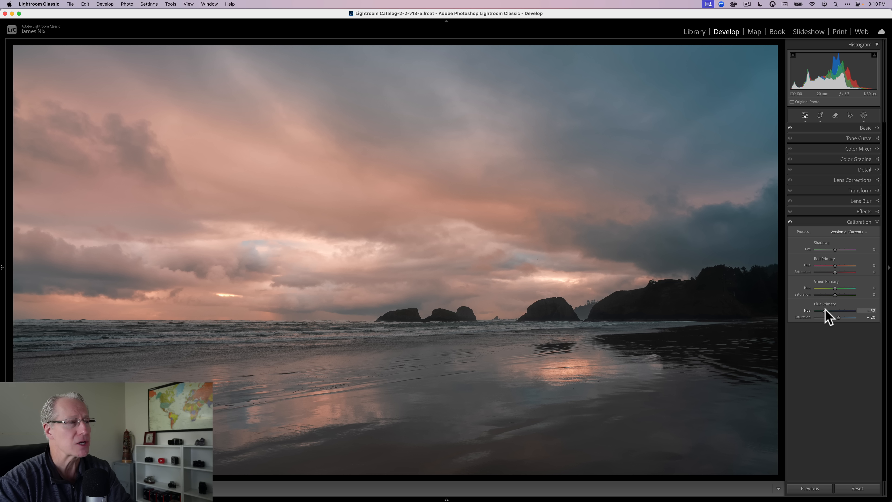
left_click(789, 222)
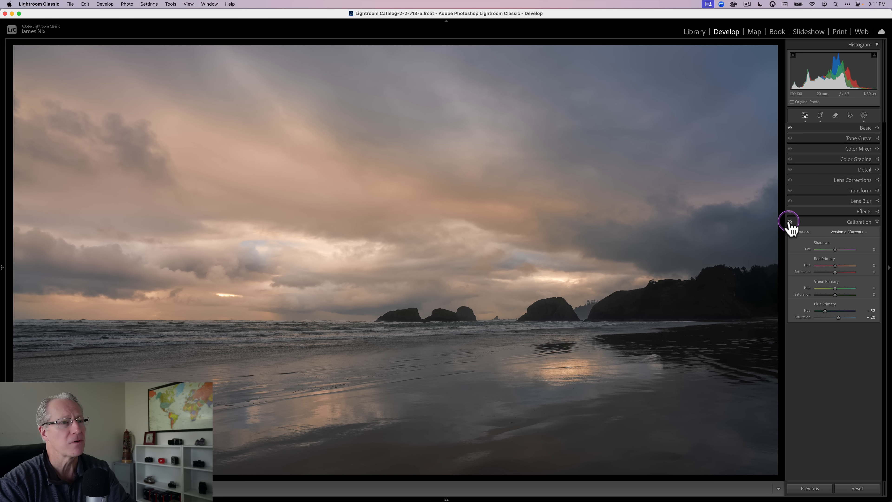
left_click(790, 222)
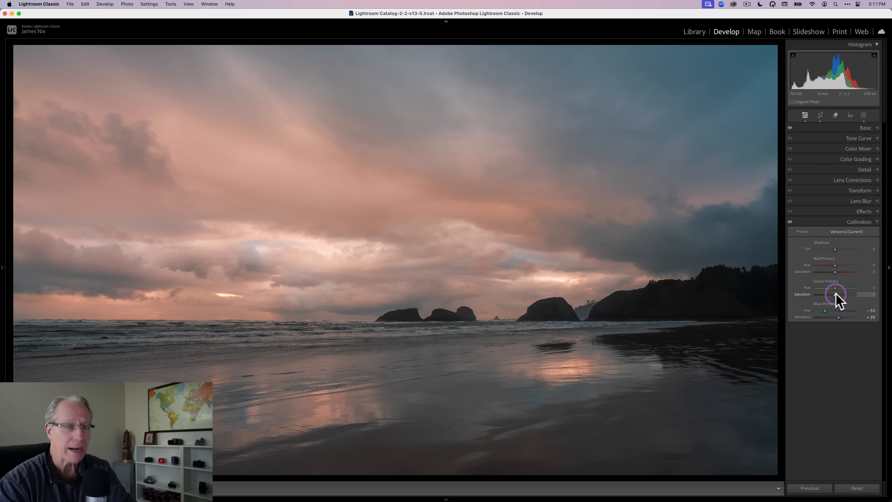
Set the Green Primary Saturation to +44, and the Red Primary Saturation to +32 and Hue to -8.
left_click_drag(836, 294, 839, 274)
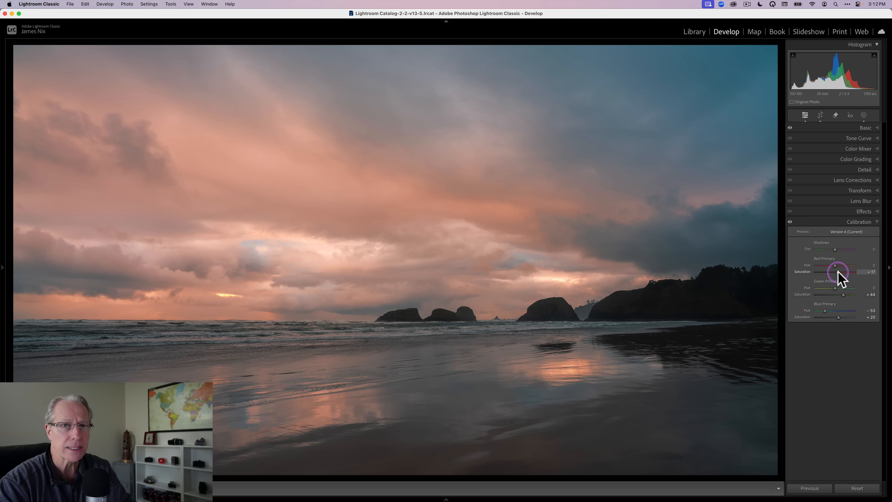
left_click_drag(838, 271, 839, 271)
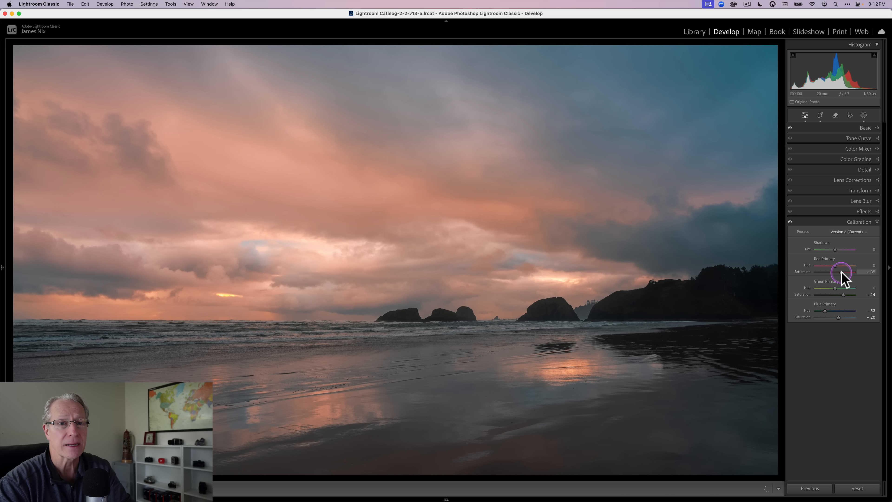
left_click_drag(841, 271, 841, 272)
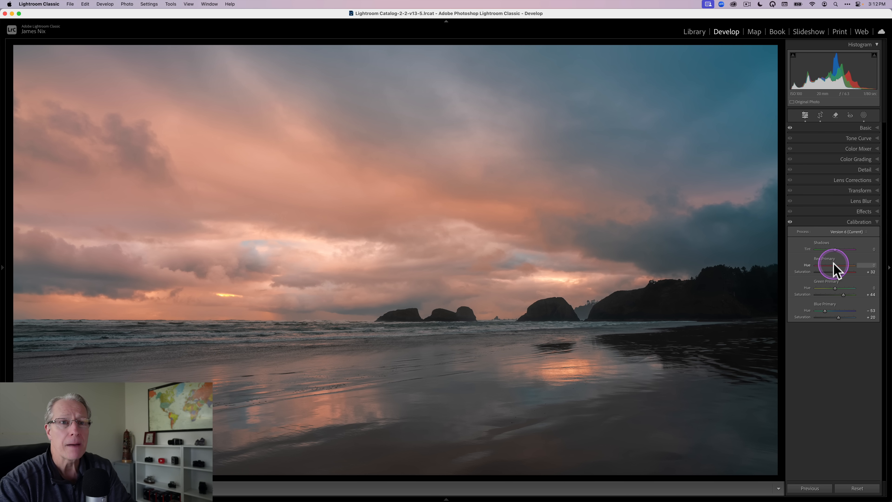
mouse_move(833, 264)
left_mouse_down()
mouse_move(846, 269)
mouse_move(833, 267)
left_mouse_up()
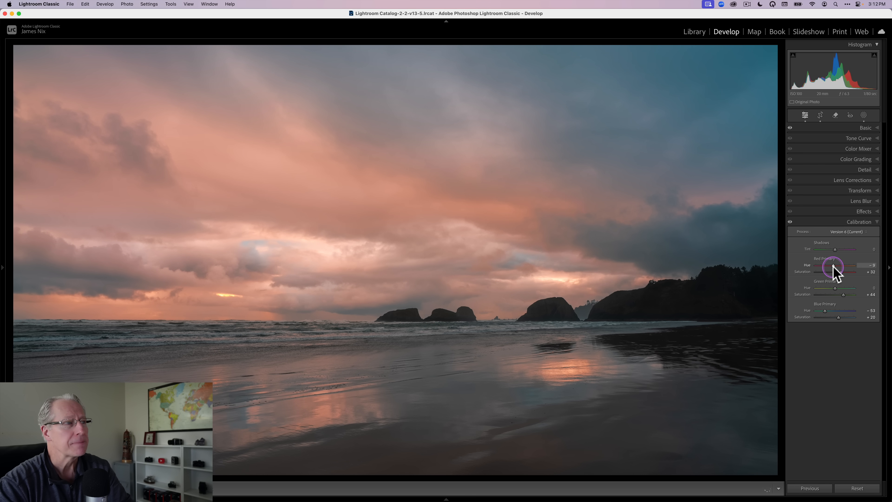
left_click(833, 267)
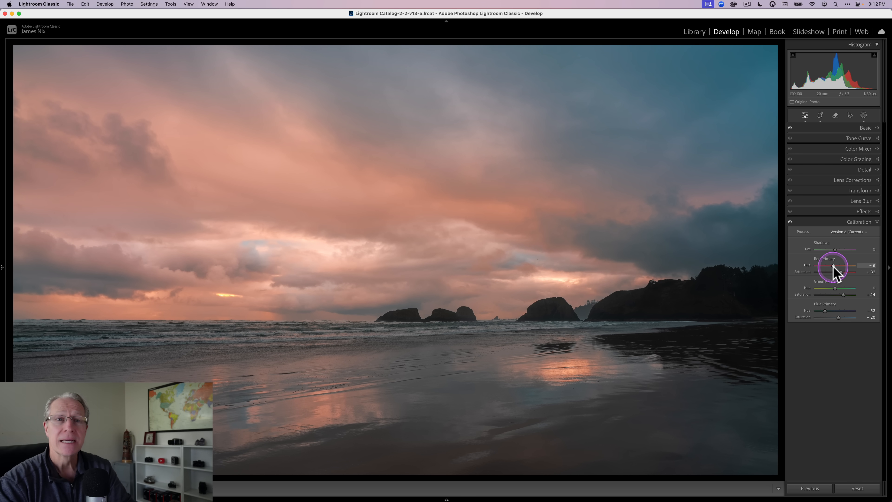
mouse_move(833, 266)
left_mouse_down()
mouse_move(855, 263)
mouse_move(833, 264)
left_mouse_up()
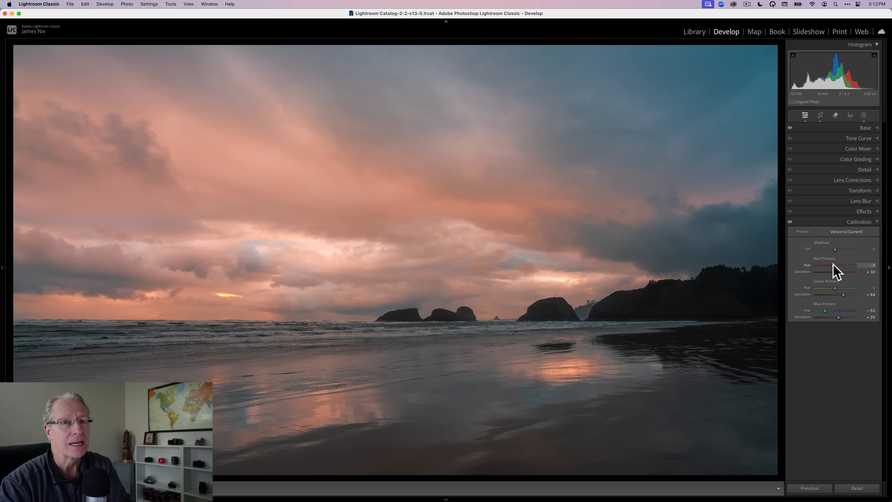
Set the Calibration Shadows Tint to +17 to add a touch of magenta to the dark areas.
left_click(842, 242)
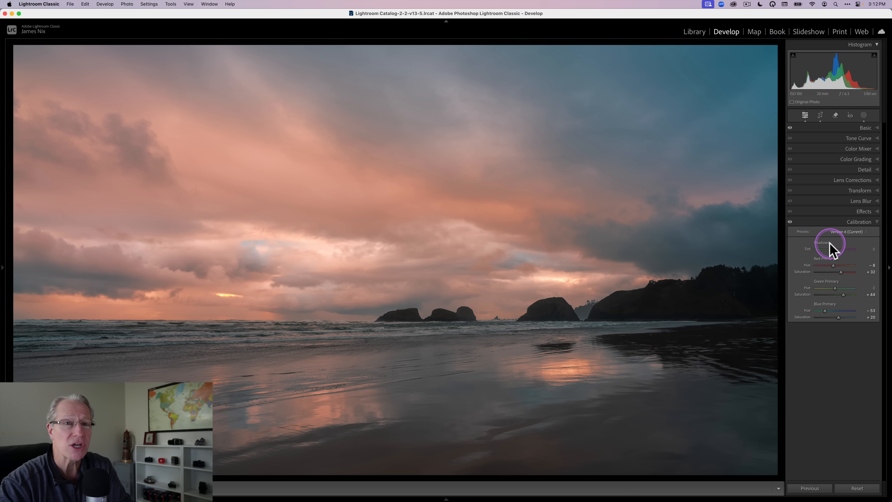
left_click(832, 249)
left_click_drag(833, 248, 837, 250)
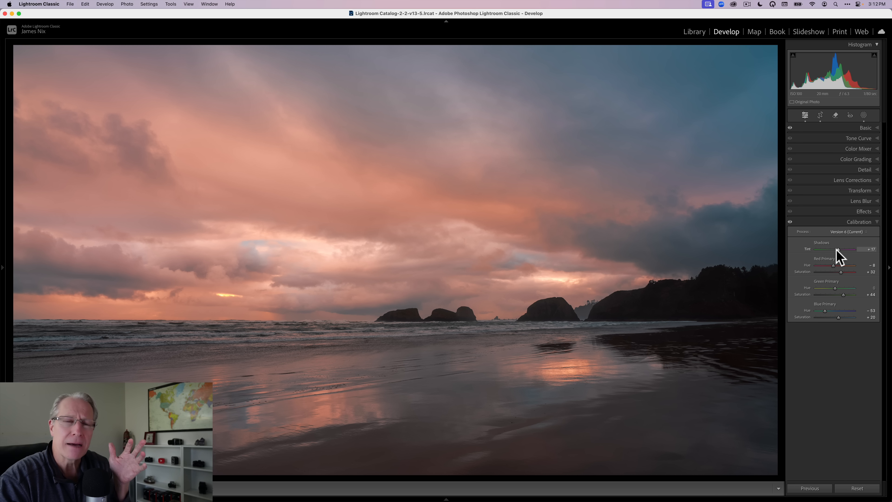
Reset the Red Primary Hue and set it to +38, and compare the photo with Calibration off and on.
double_click(833, 265)
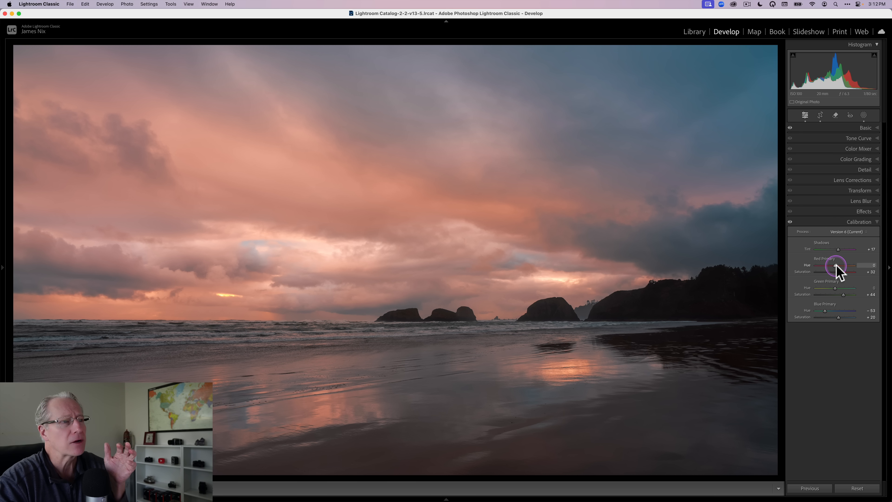
left_click_drag(835, 265, 843, 265)
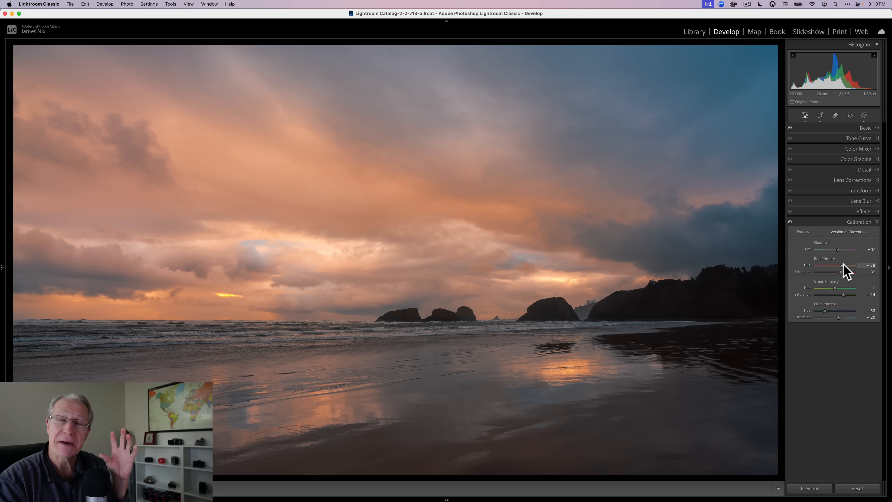
left_click(789, 221)
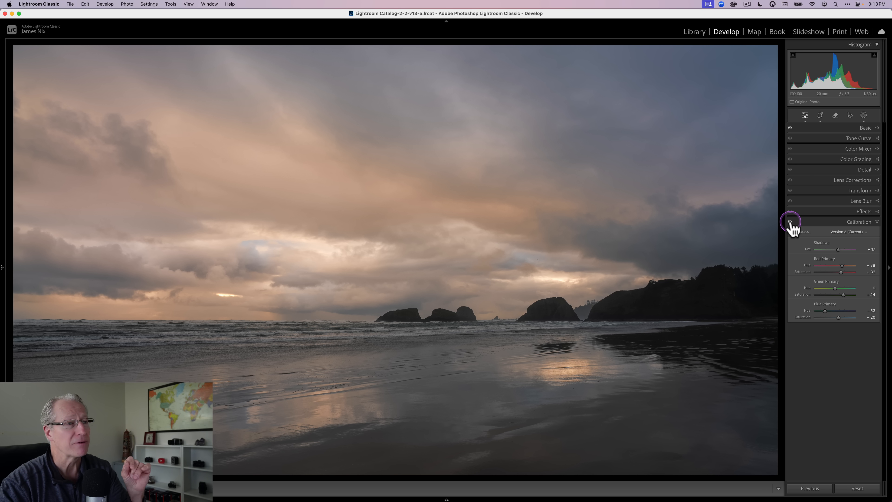
left_click(789, 221)
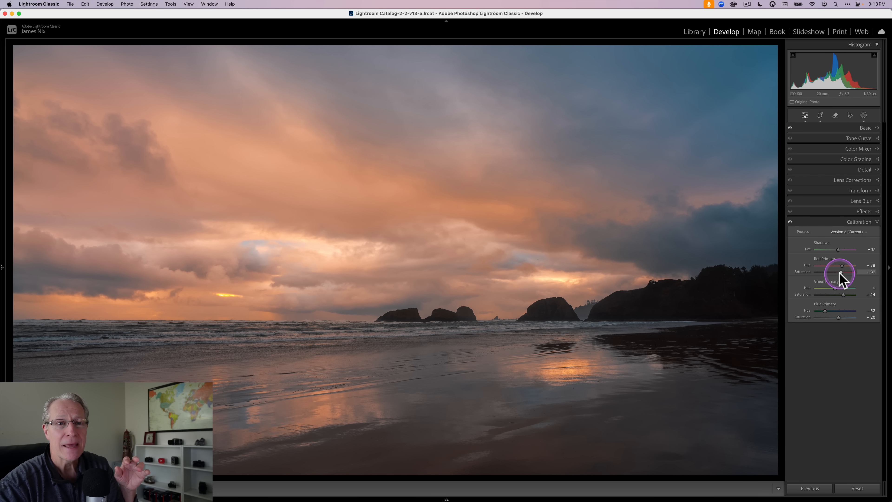
Reduce the Calibration Saturation values to +18 for Red Primary, +38 for Green Primary and +7 for Blue Primary.
left_click_drag(839, 271, 836, 317)
left_click(843, 295)
left_click(839, 317)
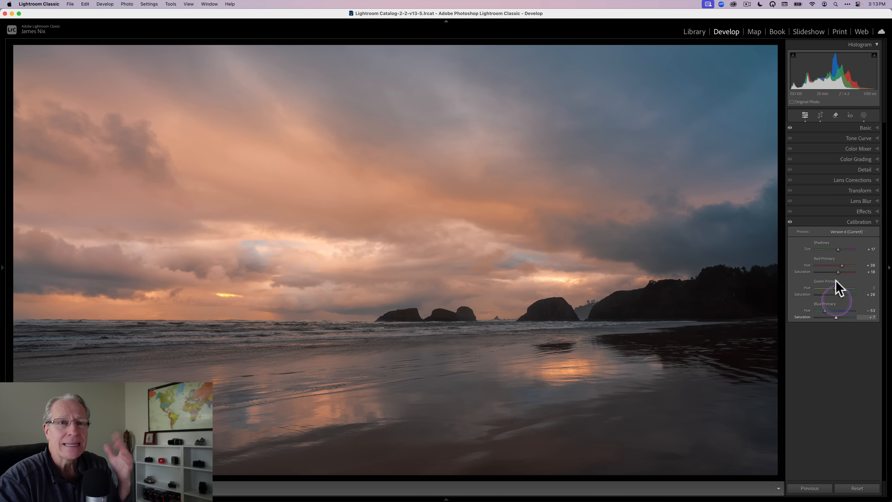
left_click(828, 222)
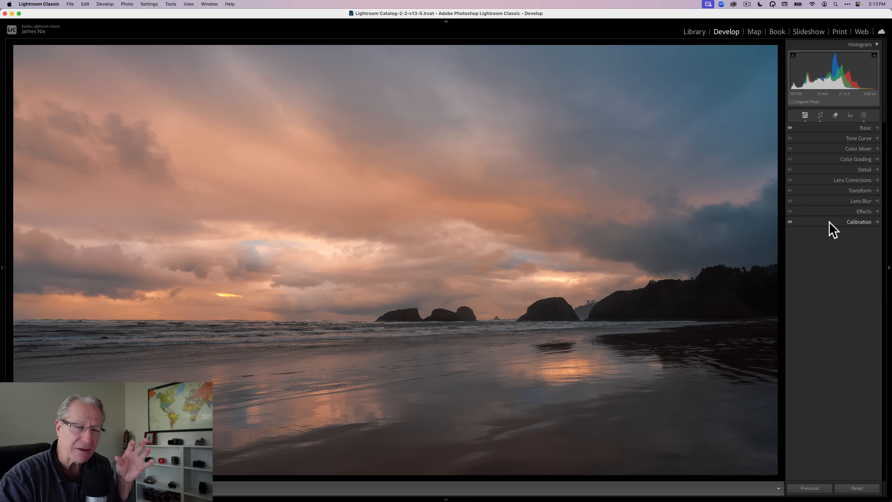
Create a Linear Gradient mask angled across the lower-right foreground, fading out on the wet sand below the sun's reflection.
left_click(863, 115)
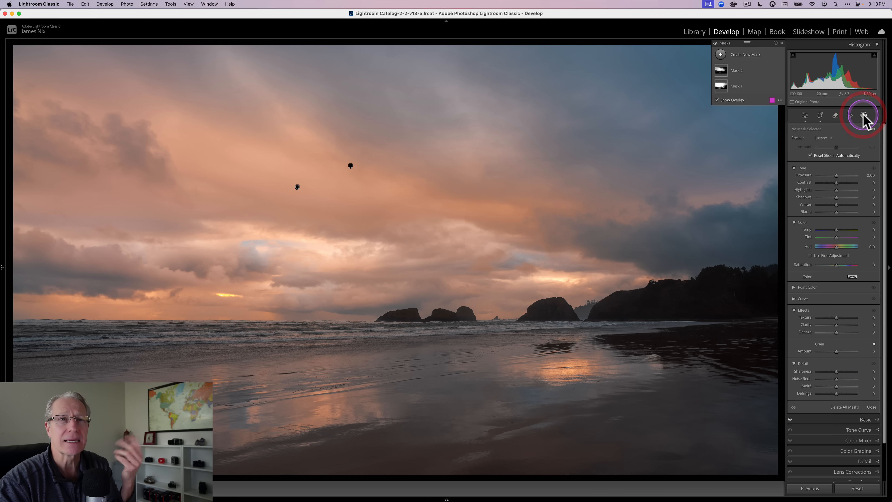
left_click(721, 55)
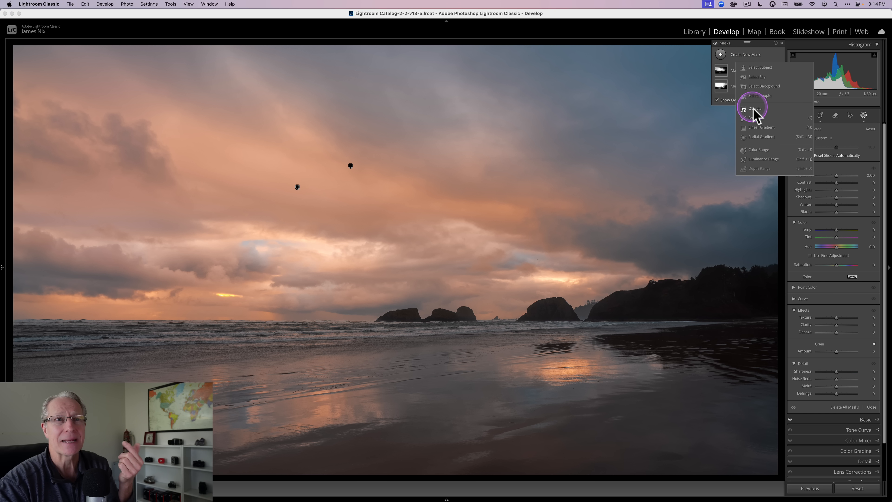
left_click(759, 127)
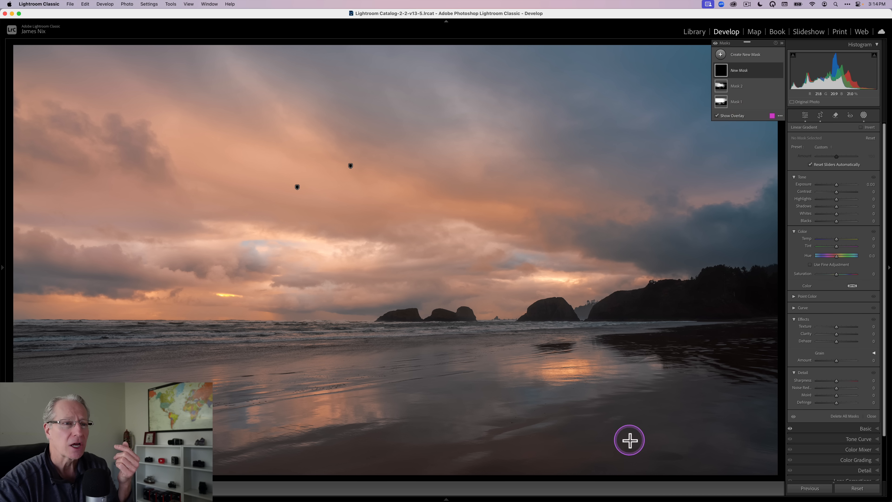
left_click_drag(629, 438, 605, 308)
left_click_drag(617, 372, 644, 421)
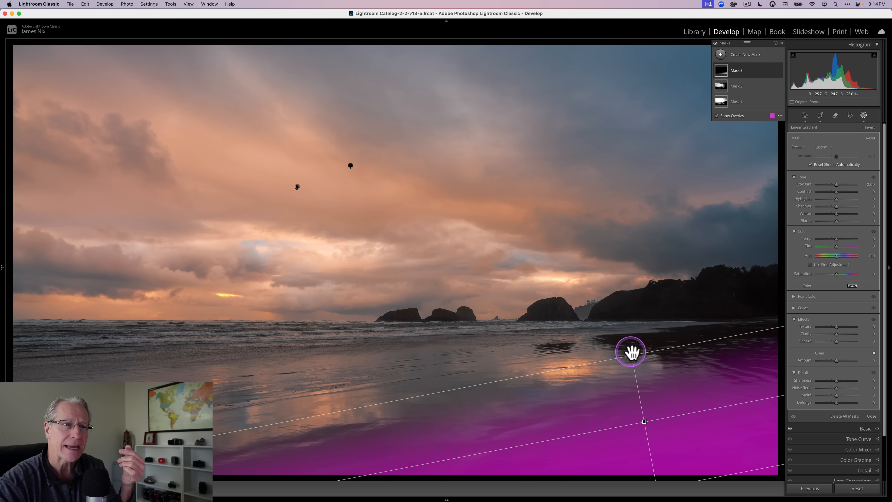
left_click_drag(611, 361, 598, 335)
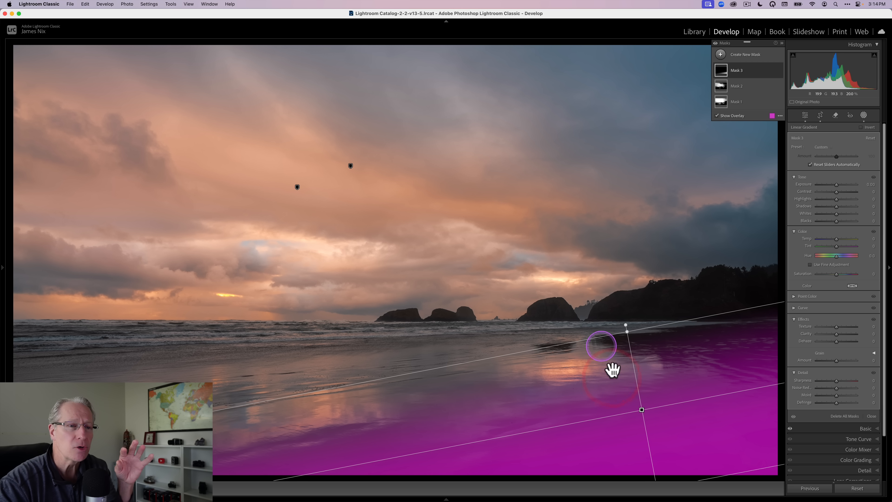
left_click_drag(640, 410, 649, 427)
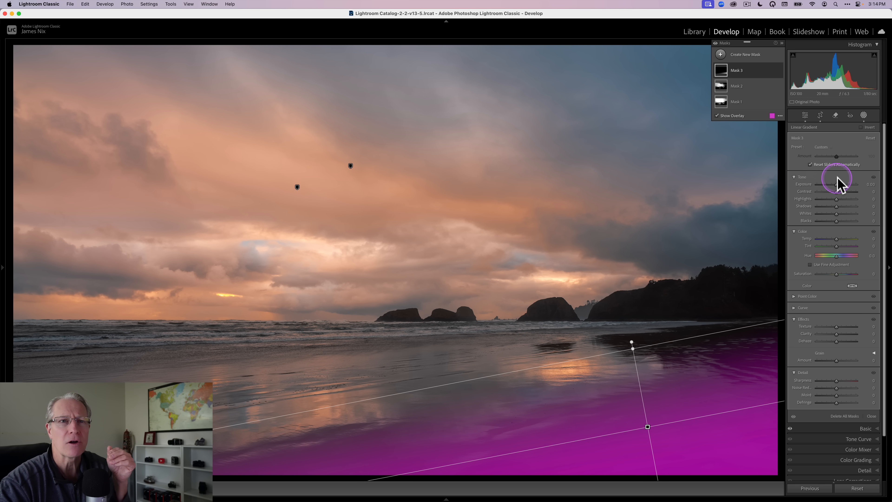
Darken the foreground gradient to an Exposure of -1.88 and shift it slightly further down toward the lower-right corner.
left_click_drag(835, 184, 817, 183)
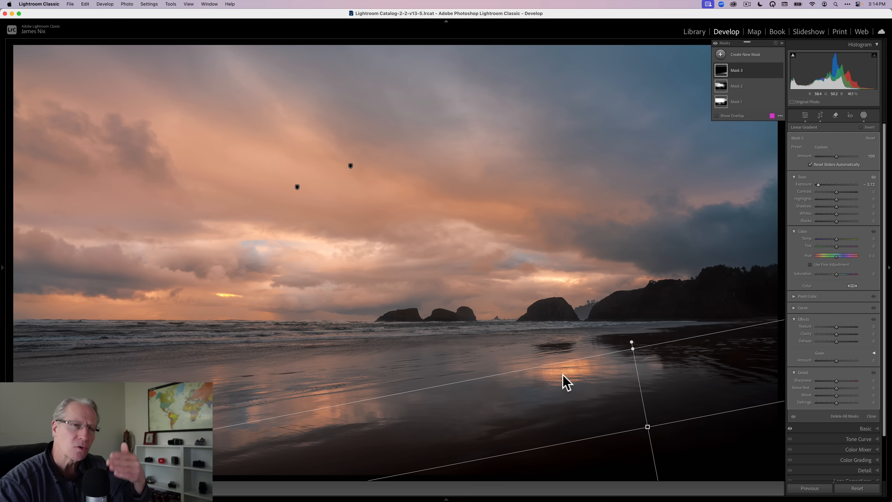
left_click_drag(647, 426, 652, 436)
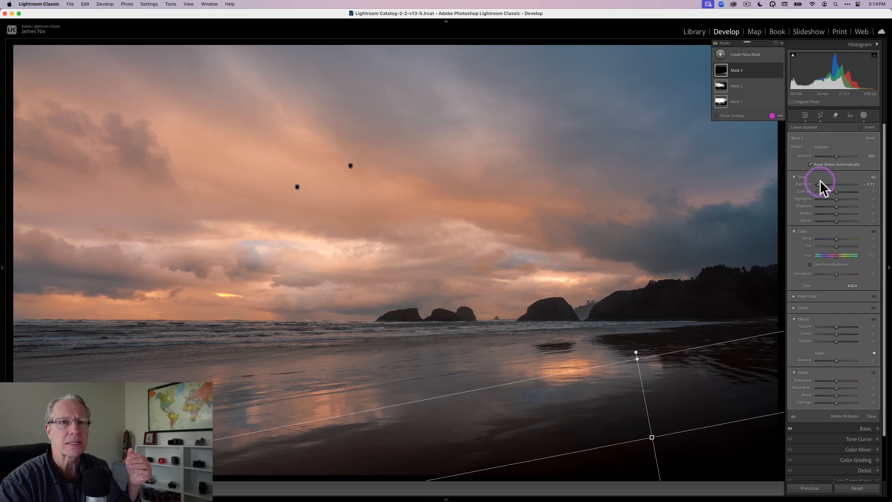
left_click_drag(819, 182, 827, 182)
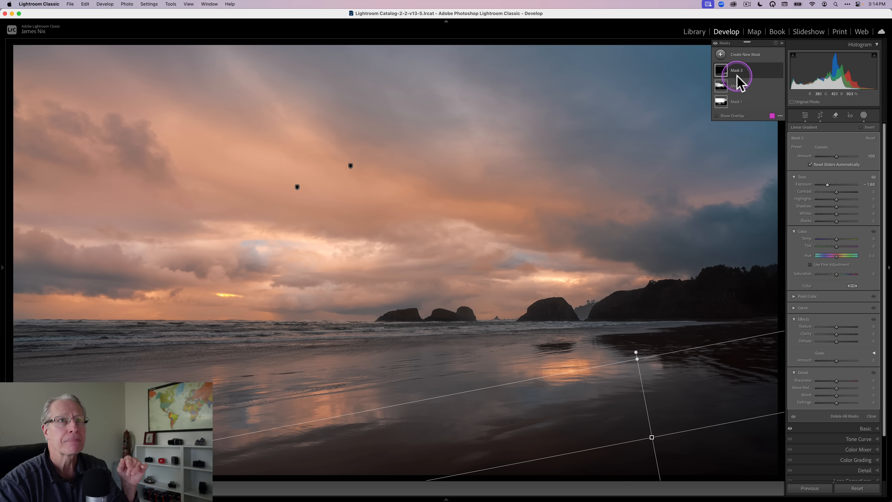
Create a Linear Gradient mask angled across the upper-right sky and lower its Exposure to -0.47.
left_click(721, 54)
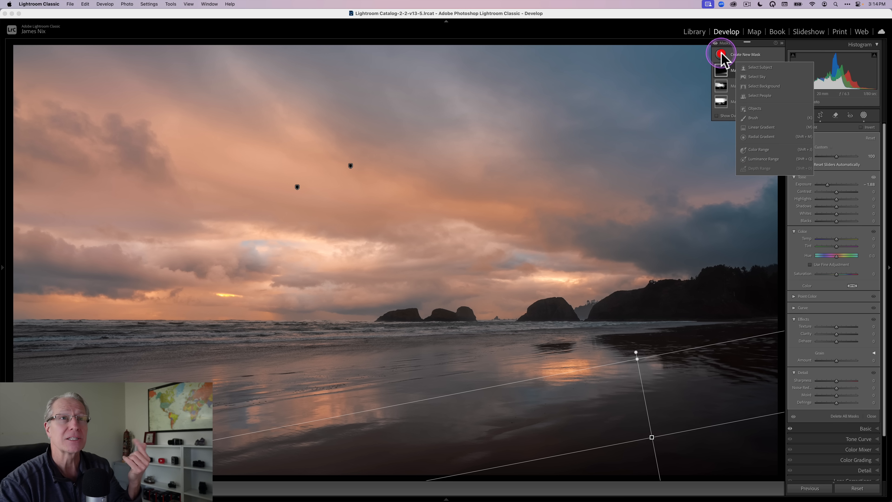
left_click(755, 128)
left_click_drag(601, 99, 553, 259)
left_click_drag(578, 179, 615, 150)
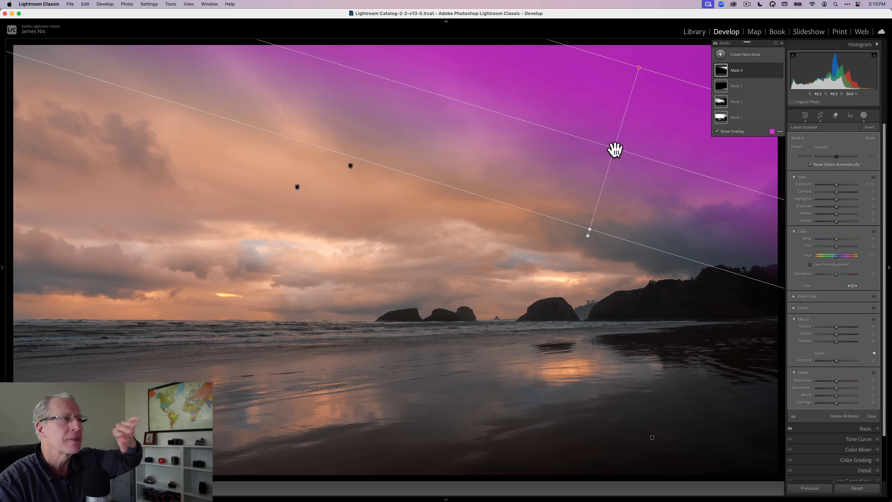
left_click(773, 153)
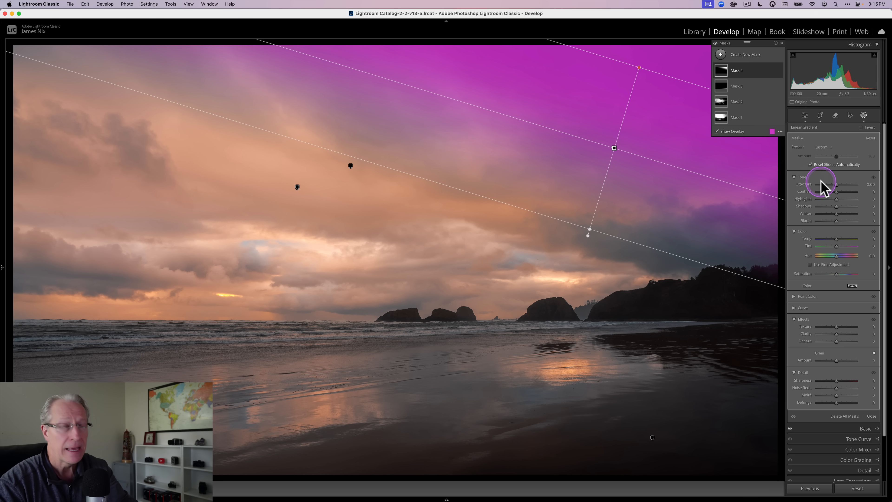
left_click_drag(836, 184, 835, 187)
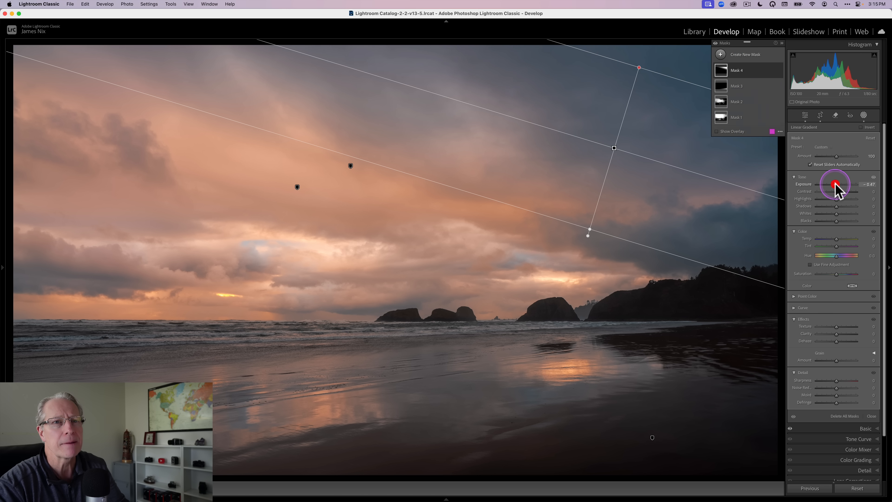
Cool the upper-right sky gradient to a Temp of -17, check its effect with the mask hidden and shown, and leave masking.
left_click_drag(837, 240, 833, 240)
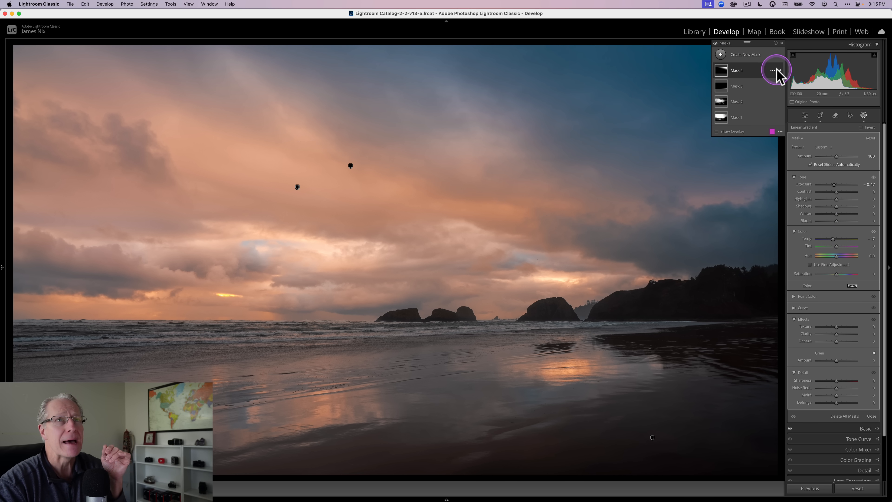
left_click(779, 70)
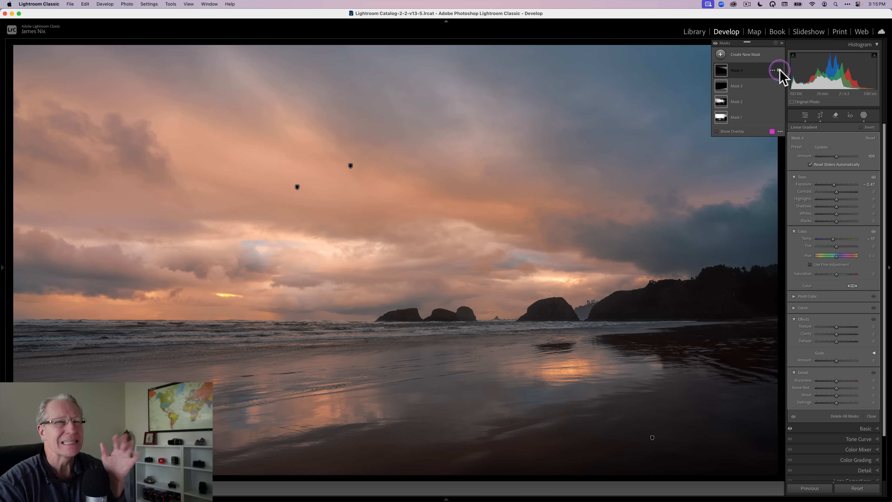
left_click(779, 70)
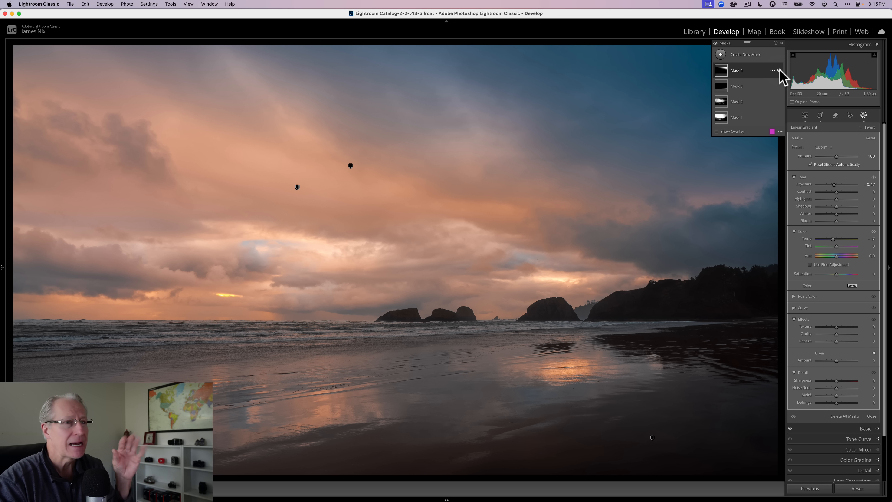
left_click(863, 115)
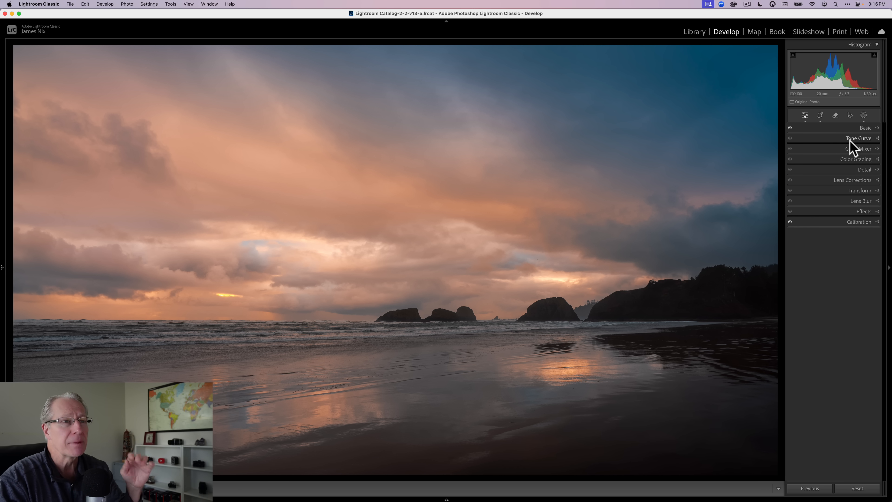
Compare the original beach photo with the fully edited version twice, finishing on the edited view.
key("backslash")
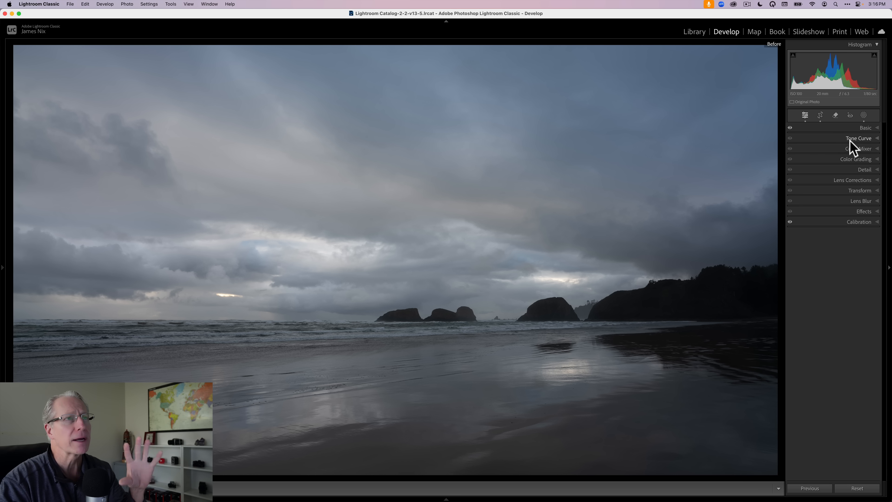
key("backslash")
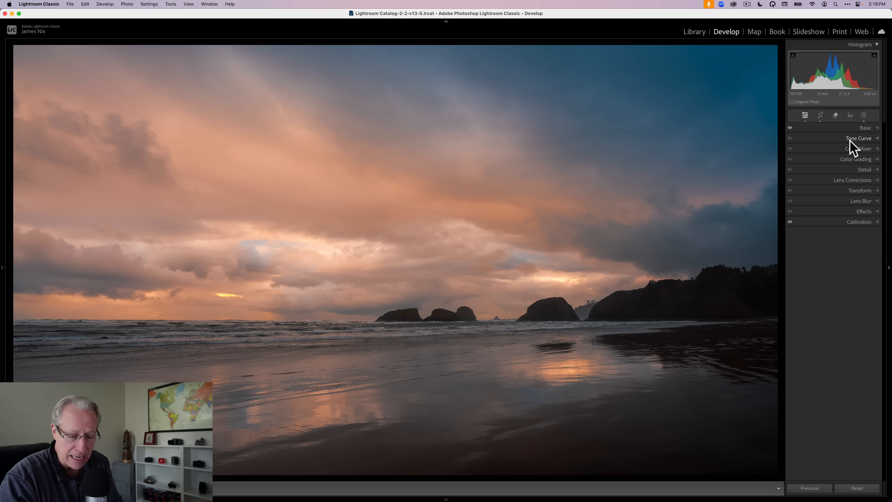
key("backslash")
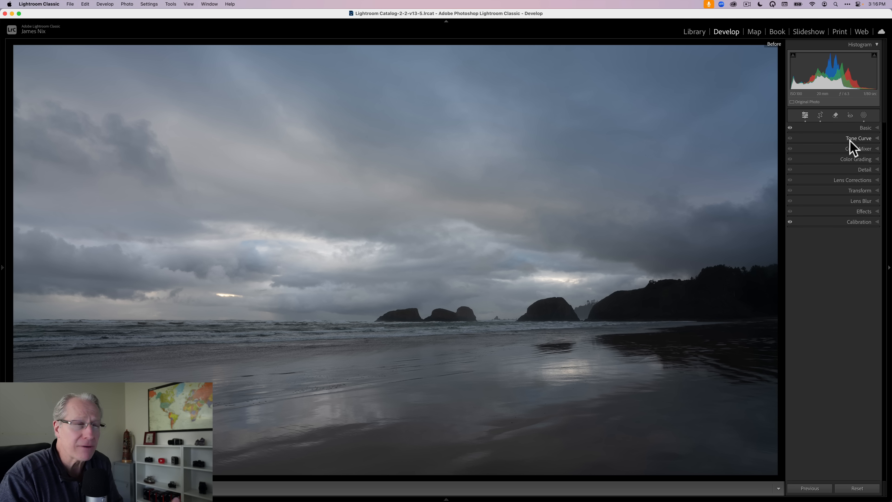
key("backslash")
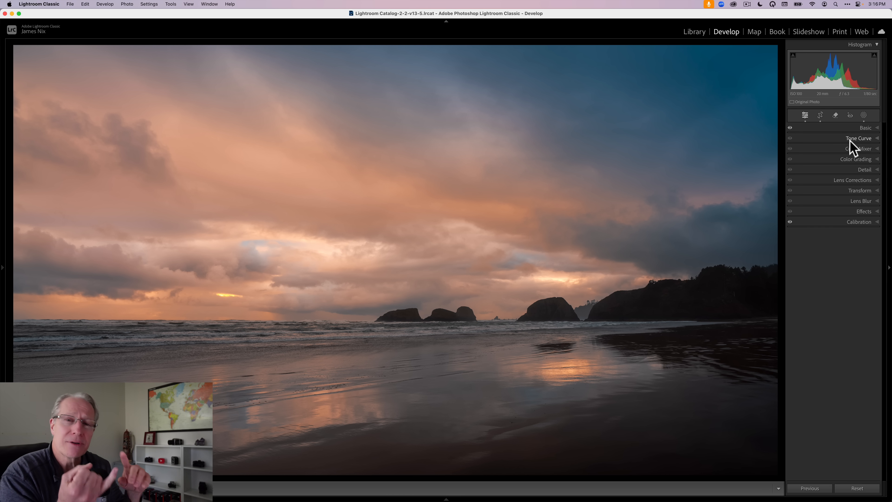